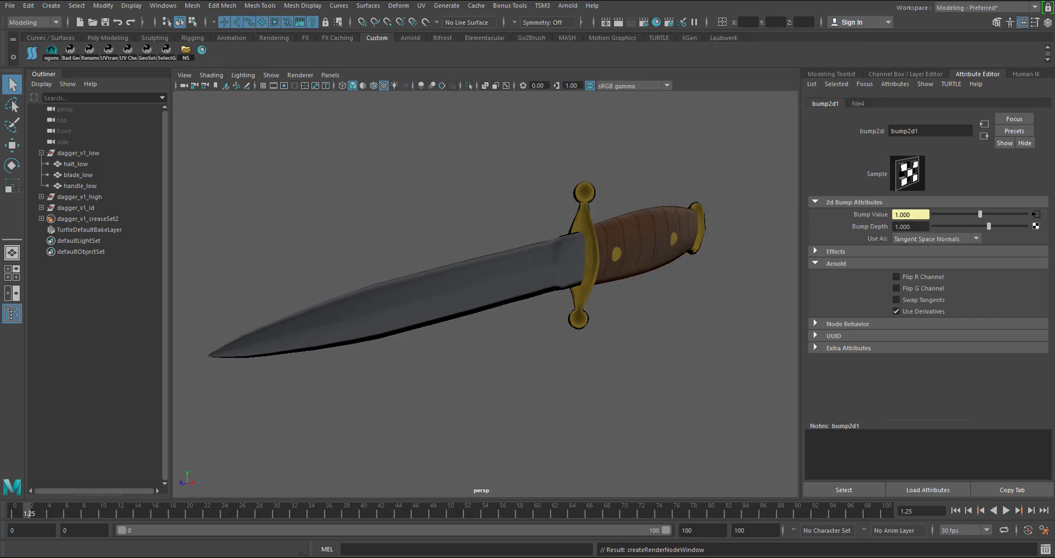
Open the Hypershade, shift it right, and widen both the window and its Create node list
{"action": "left_click", "coordinate": [656, 22]}
{"action": "left_click_drag", "start_coordinate": [548, 19], "coordinate": [660, 19]}
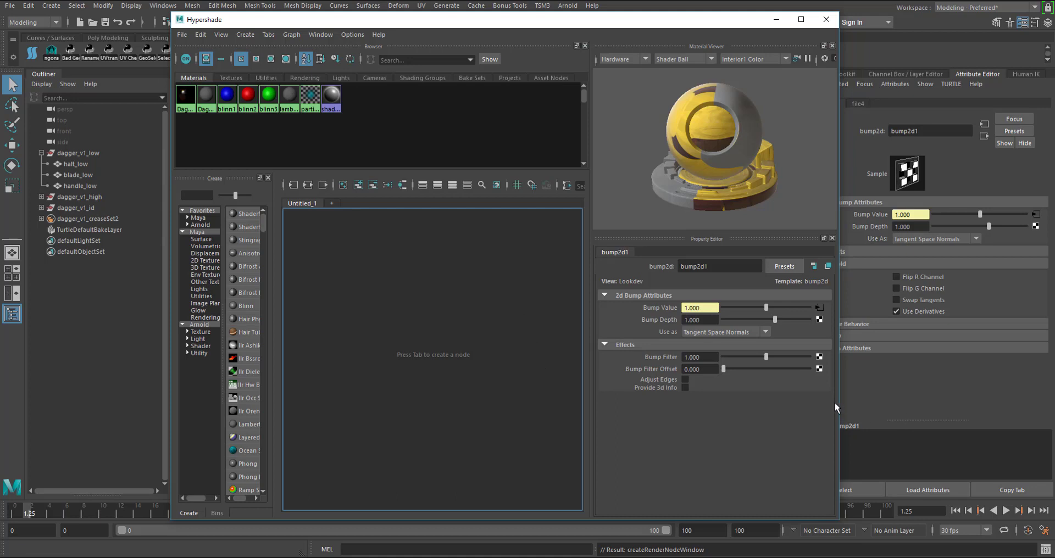
{"action": "left_click_drag", "start_coordinate": [838, 401], "coordinate": [988, 401]}
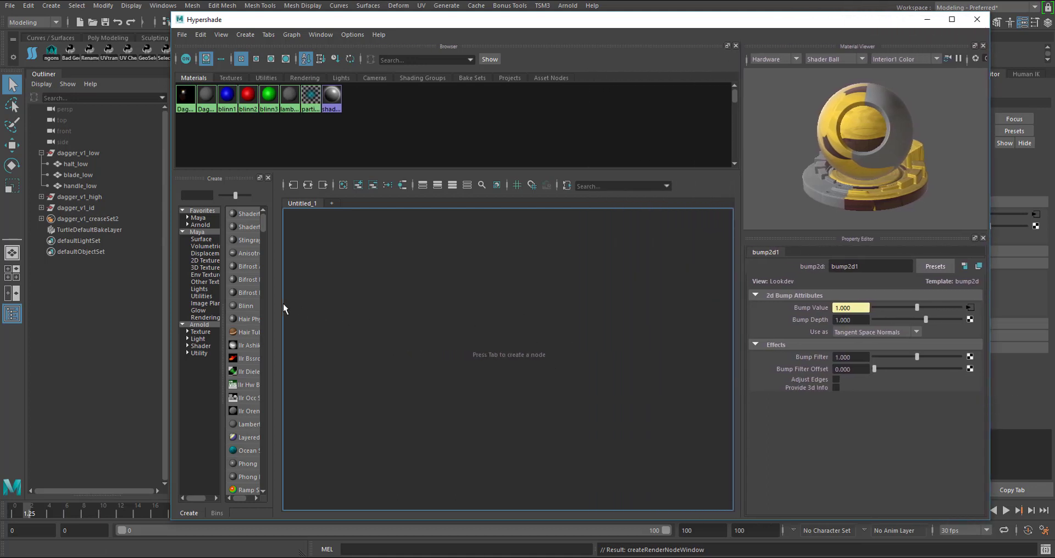
{"action": "left_click_drag", "start_coordinate": [274, 303], "coordinate": [369, 308]}
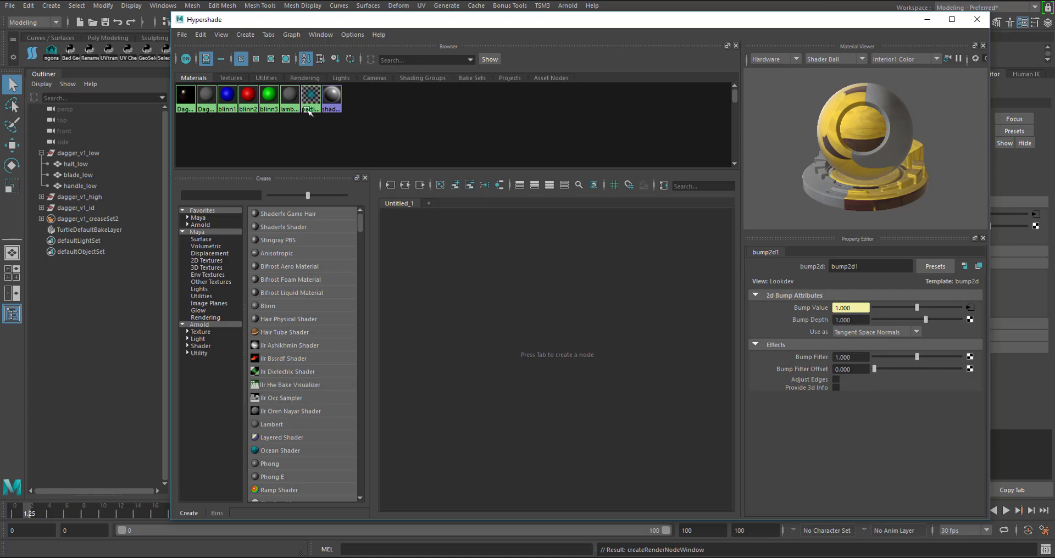
Preview the blinn1, blinn2 and blinn3 swatches, then reselect the Dagger_MAT swatch
{"action": "left_click", "coordinate": [186, 99]}
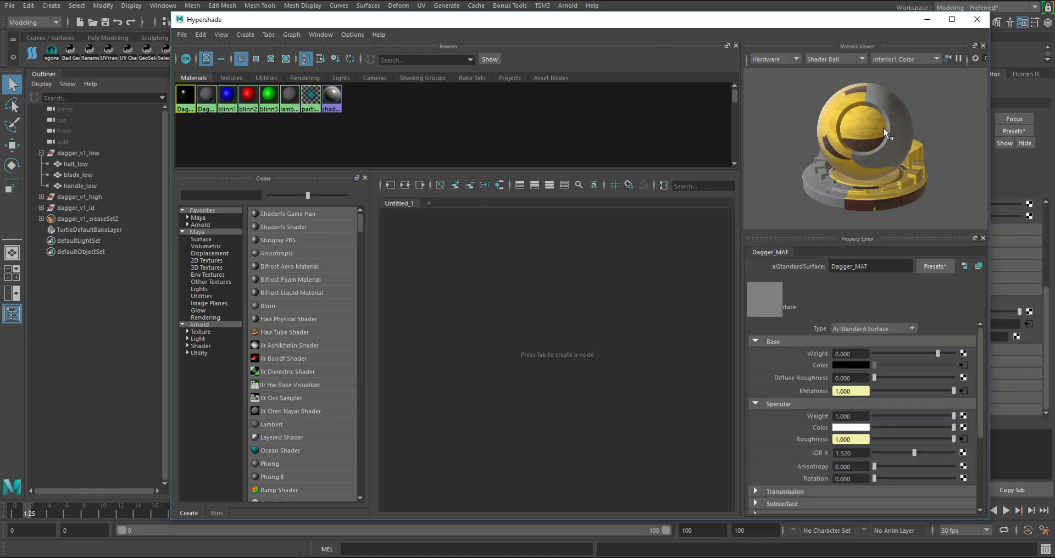
{"action": "left_click", "coordinate": [227, 98]}
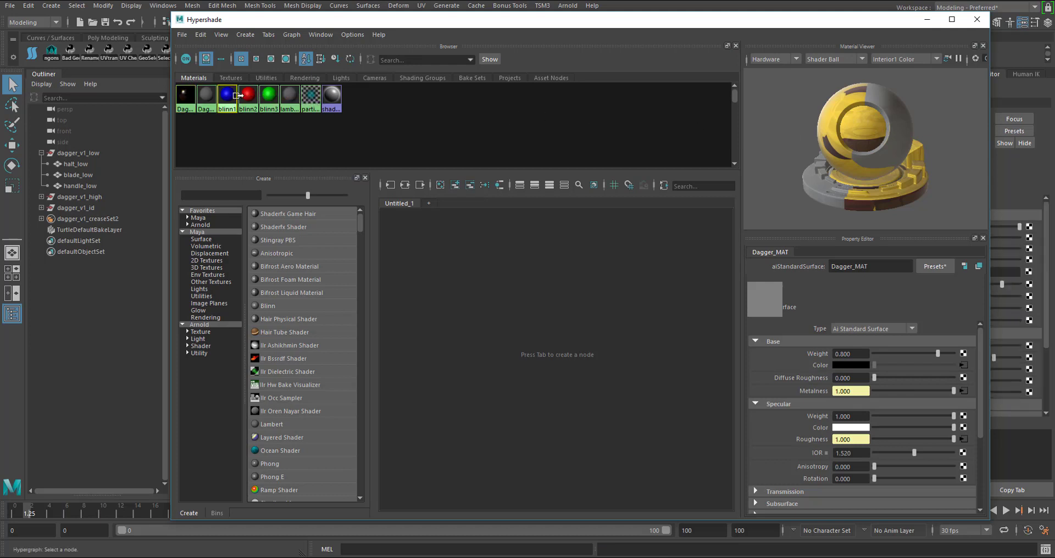
{"action": "left_click", "coordinate": [246, 98]}
{"action": "left_click", "coordinate": [269, 96]}
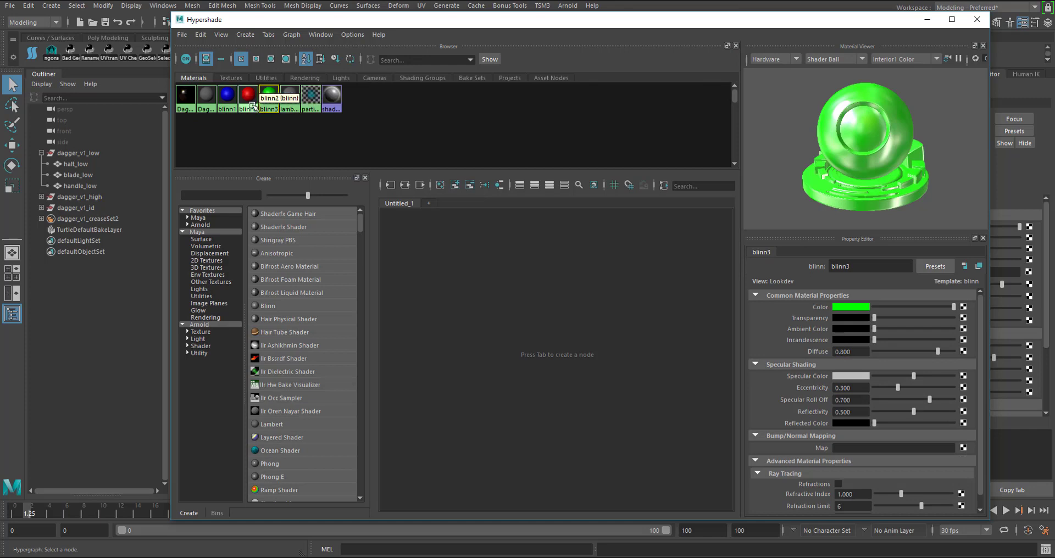
{"action": "left_click", "coordinate": [185, 97]}
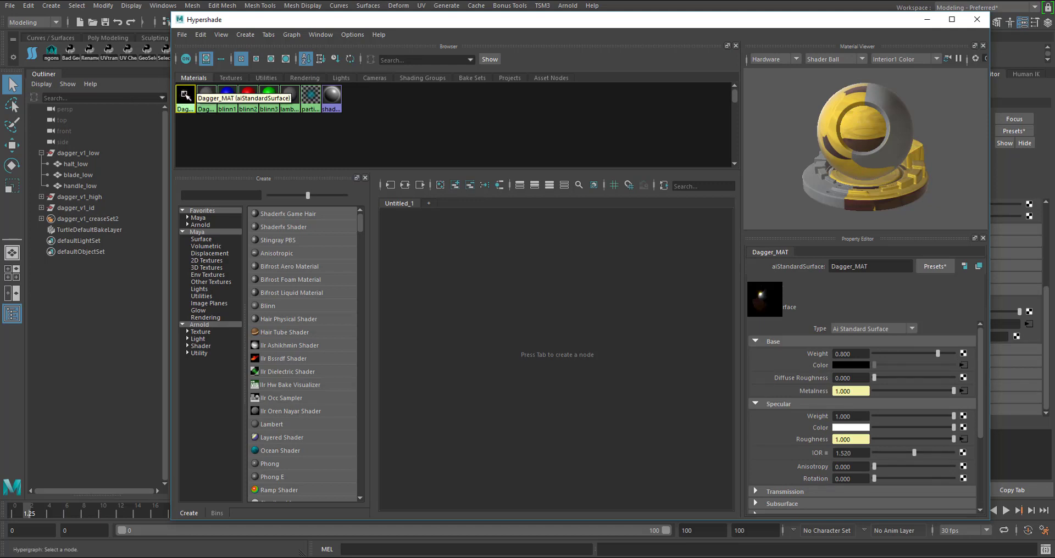
Graph Dagger_MAT's network from its marking menu and enlarge the Hypershade window
{"action": "right_click", "coordinate": [185, 97]}
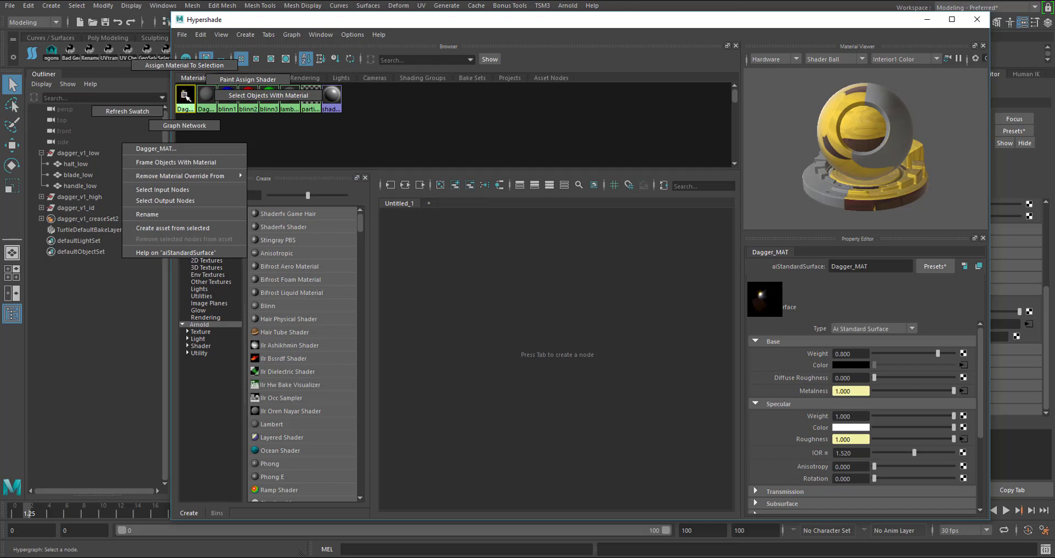
{"action": "right_click_drag", "start_coordinate": [185, 97], "coordinate": [189, 126]}
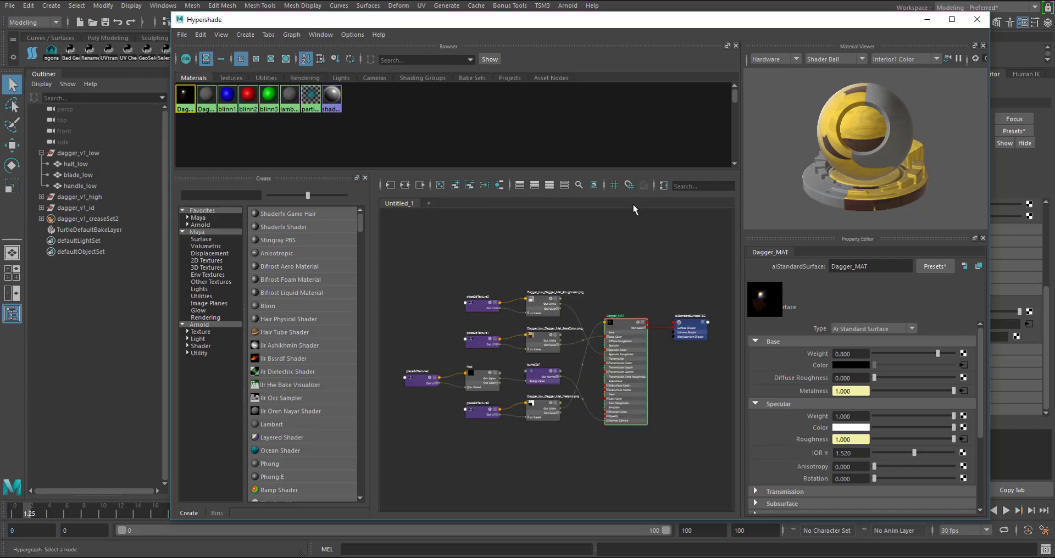
{"action": "left_click_drag", "start_coordinate": [471, 33], "coordinate": [374, 0]}
{"action": "left_click_drag", "start_coordinate": [888, 485], "coordinate": [1025, 541]}
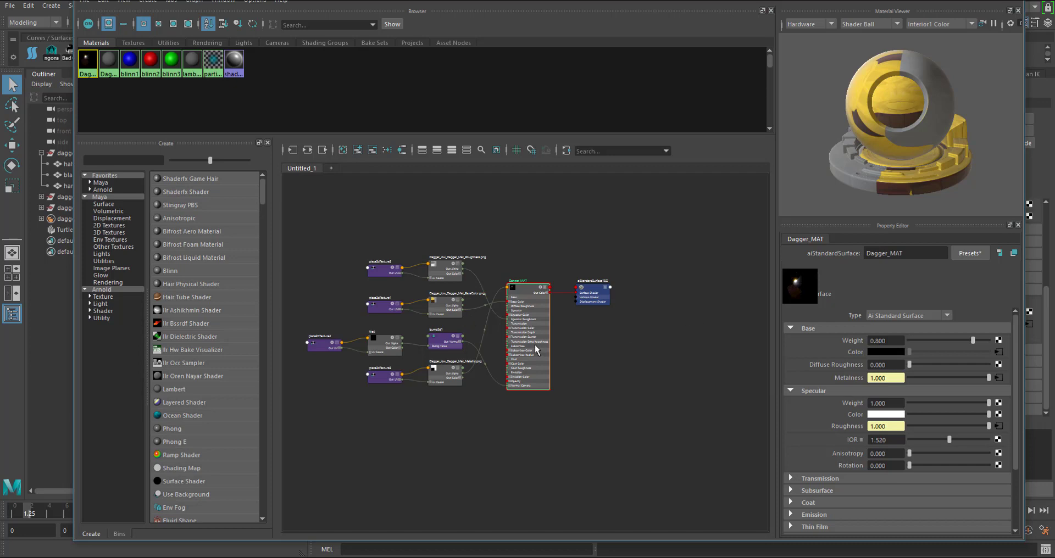
Frame the whole node network and zoom in until every node is readable
{"action": "left_click", "coordinate": [565, 394]}
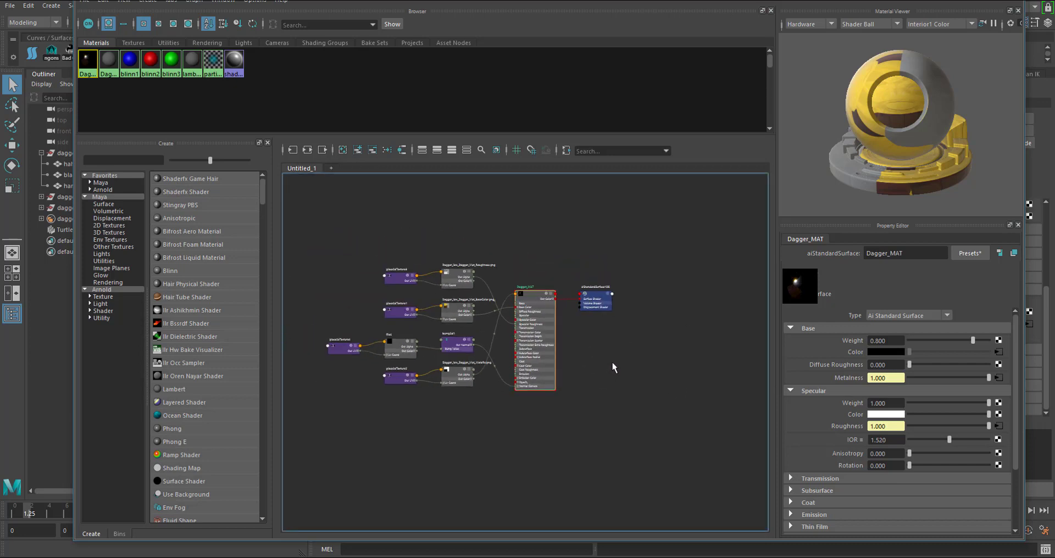
{"action": "right_click_drag", "start_coordinate": [612, 367], "coordinate": [728, 371], "text": "alt"}
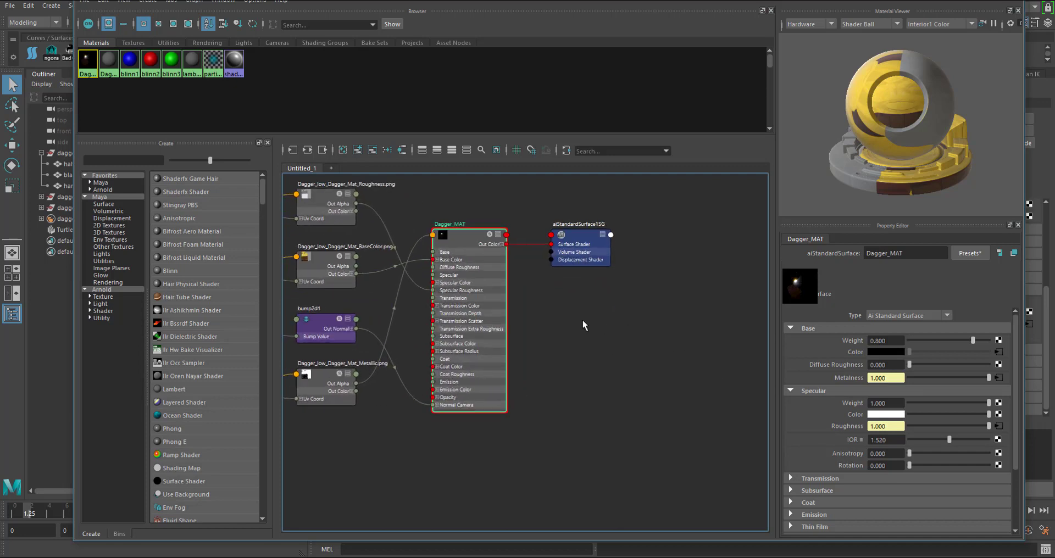
{"action": "middle_click_drag", "start_coordinate": [548, 308], "coordinate": [757, 351], "text": "alt"}
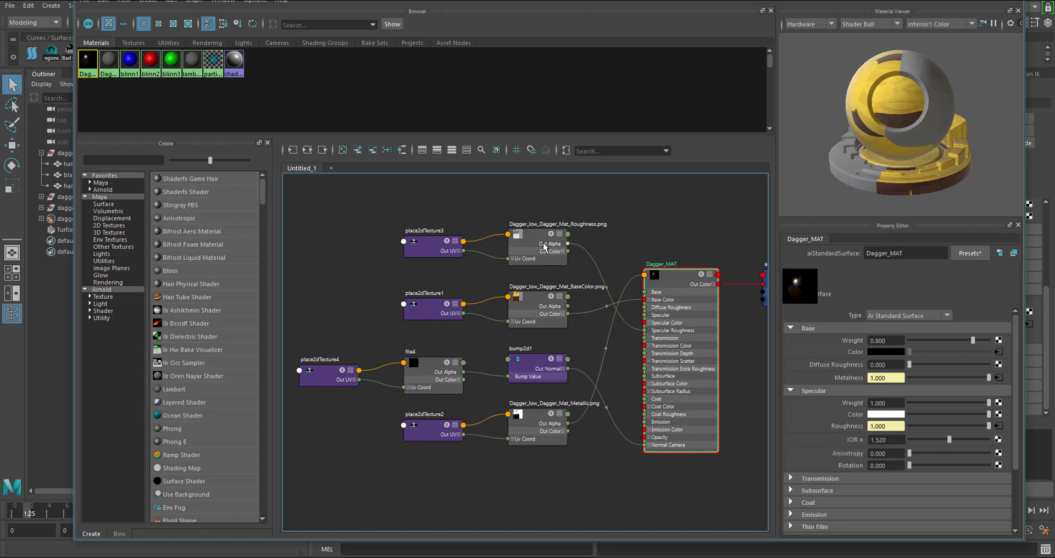
Line up the Roughness file node, place2dTexture3 and the Dagger_MAT node
{"action": "left_click_drag", "start_coordinate": [533, 250], "coordinate": [529, 243]}
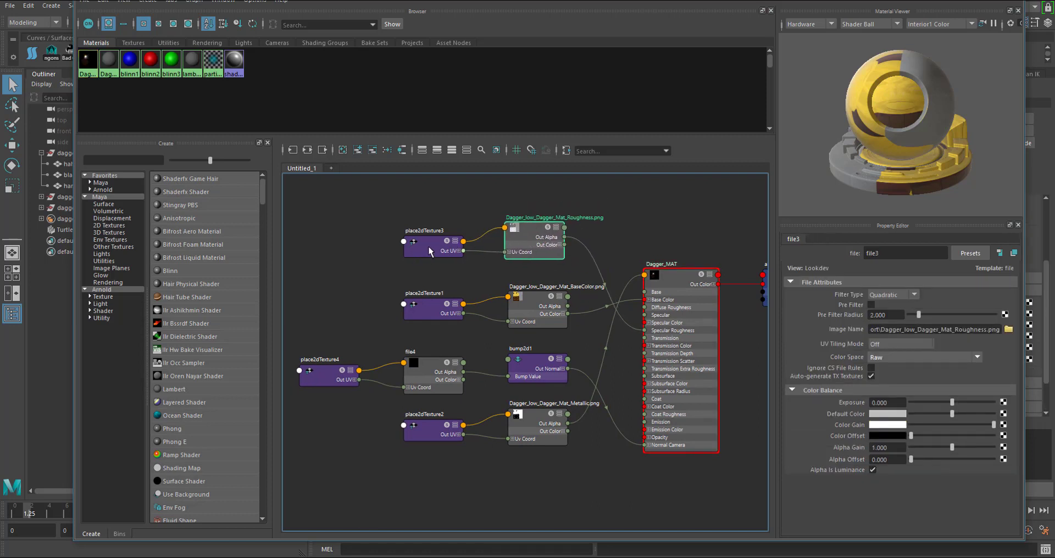
{"action": "mouse_move", "coordinate": [426, 250]}
{"action": "left_mouse_down"}
{"action": "mouse_move", "coordinate": [432, 239]}
{"action": "mouse_move", "coordinate": [414, 229]}
{"action": "mouse_move", "coordinate": [449, 225]}
{"action": "mouse_move", "coordinate": [440, 234]}
{"action": "left_mouse_up"}
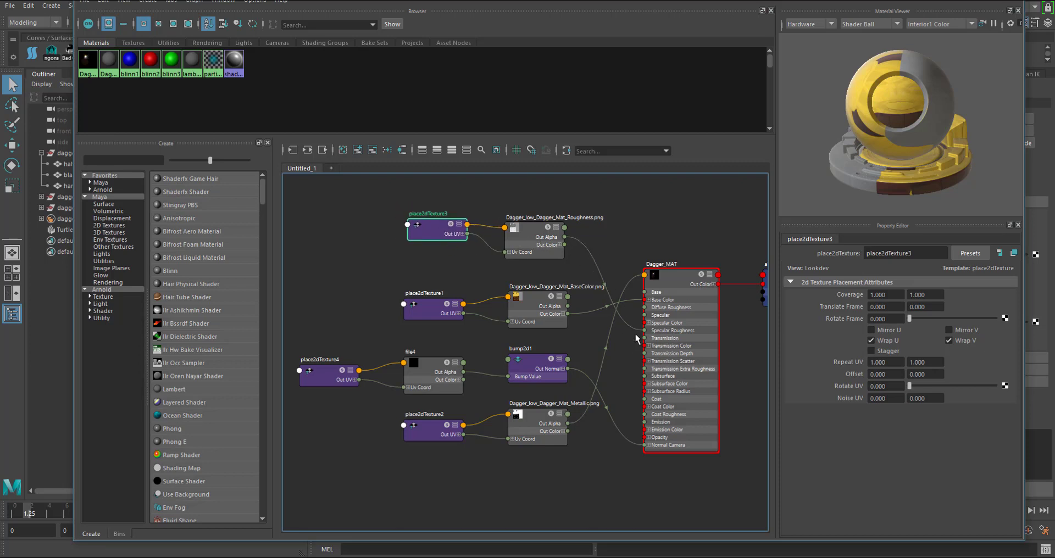
{"action": "left_click_drag", "start_coordinate": [682, 324], "coordinate": [671, 305]}
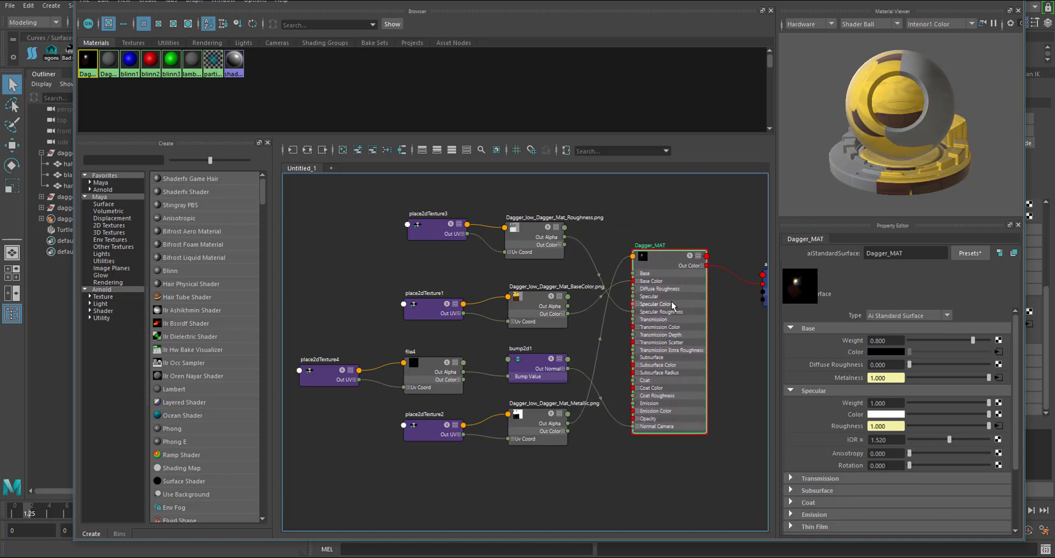
Load Dagger_low_Dagger_Mat_Normal.png as file4's image
{"action": "left_click", "coordinate": [431, 368]}
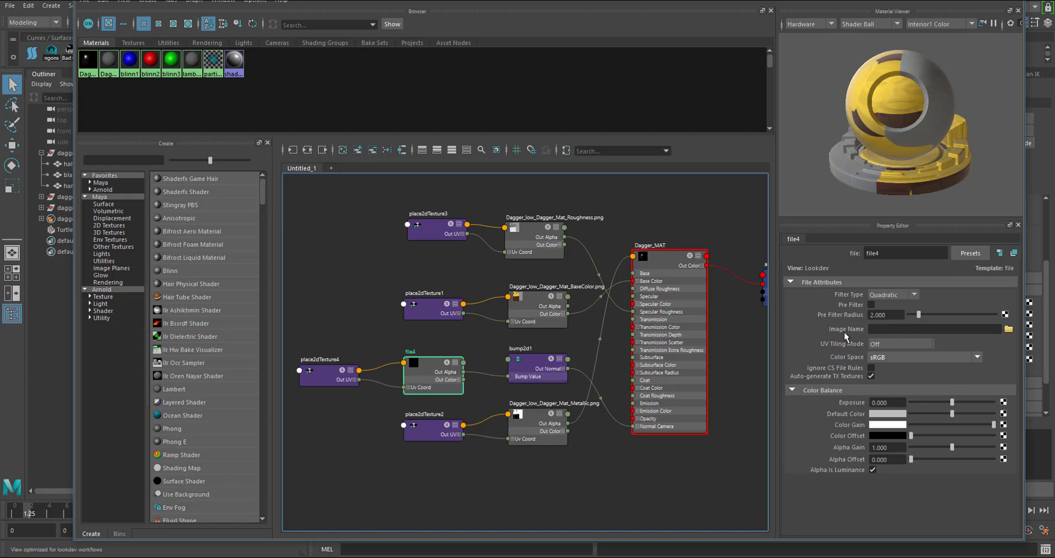
{"action": "left_click", "coordinate": [1008, 329]}
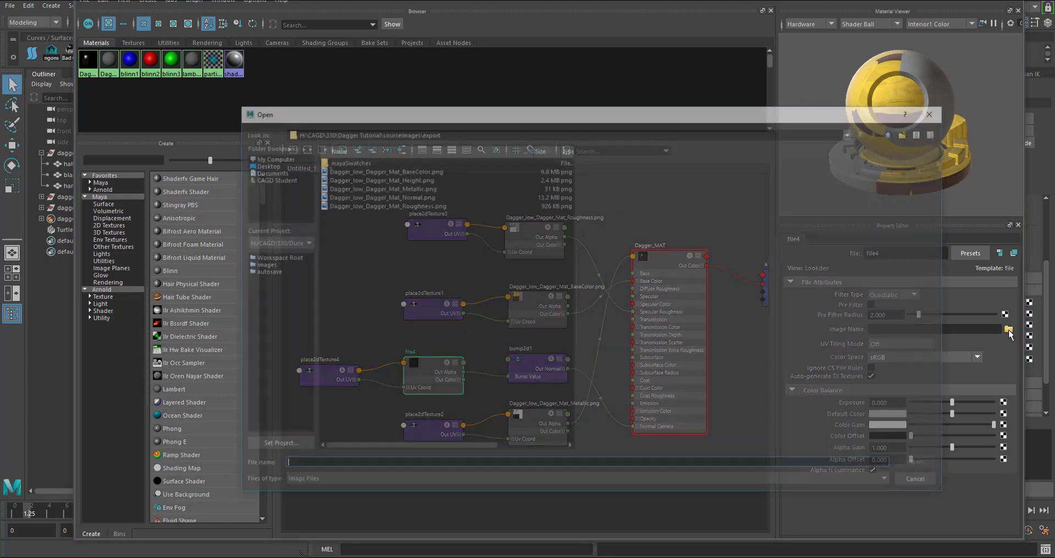
{"action": "left_click", "coordinate": [410, 197]}
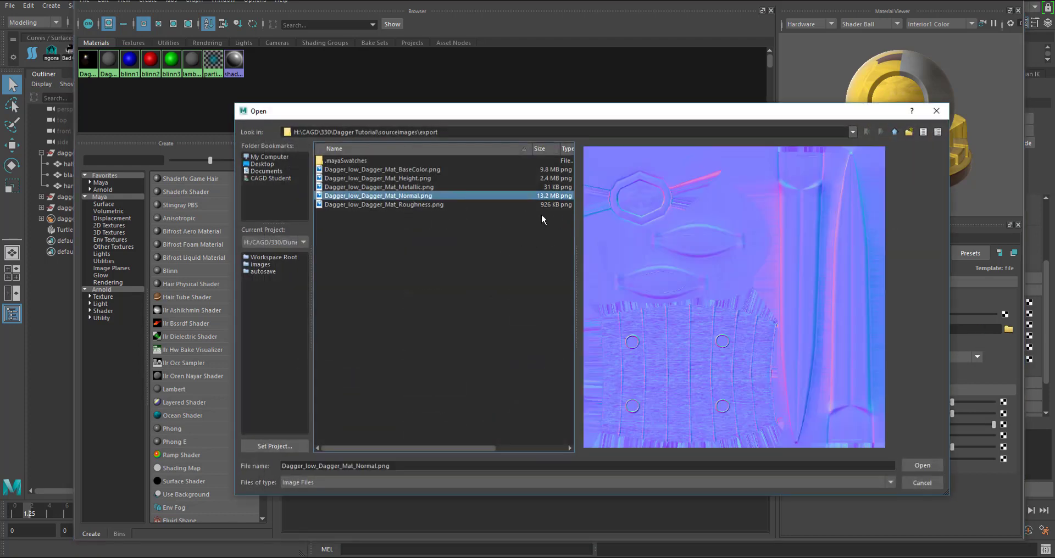
{"action": "left_click", "coordinate": [922, 465]}
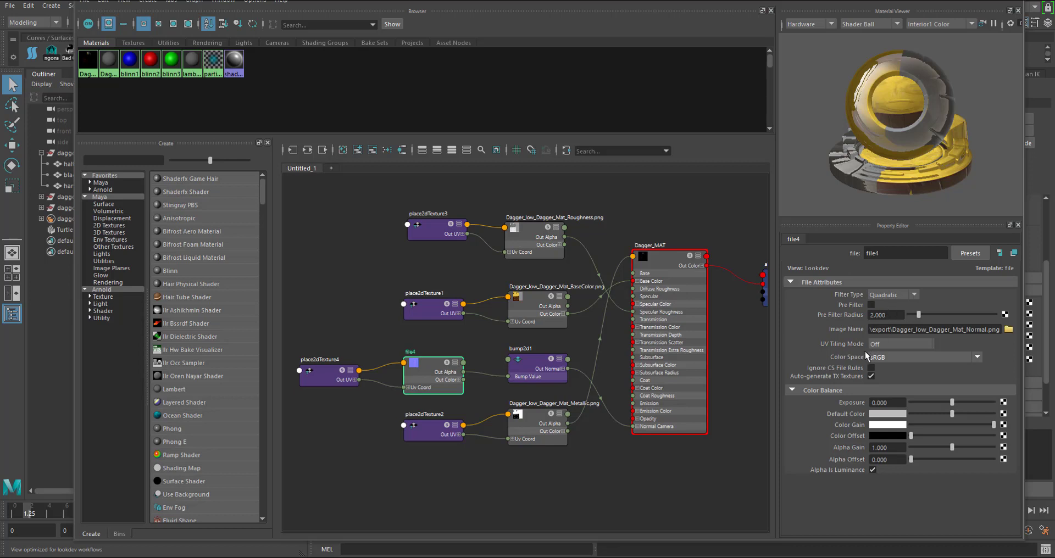
Set file4's Color Space to Raw and turn off Alpha Is Luminance
{"action": "left_click", "coordinate": [912, 366]}
{"action": "scroll", "coordinate": [906, 412], "scroll_direction": "up", "scroll_amount": 3}
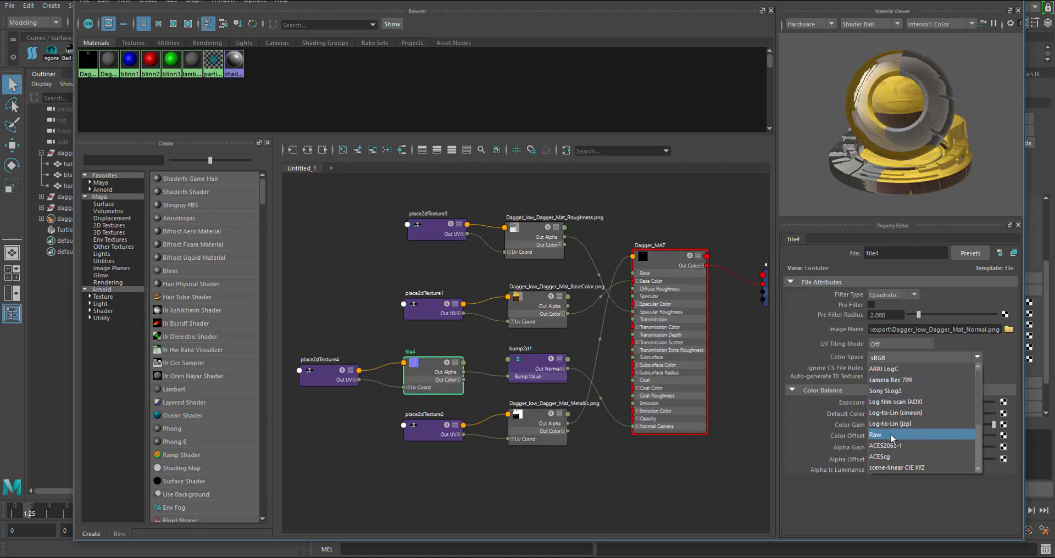
{"action": "left_click", "coordinate": [891, 438]}
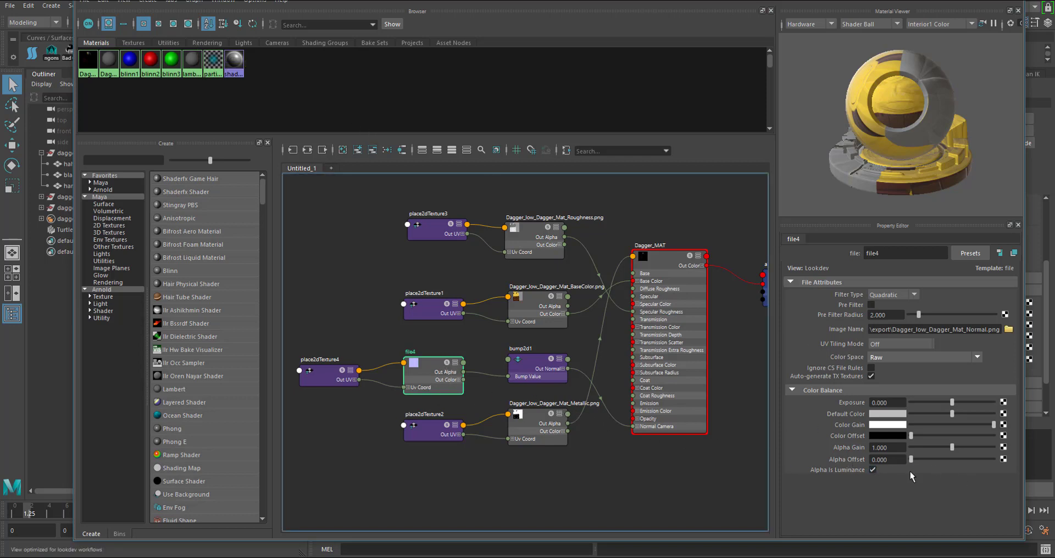
{"action": "left_click", "coordinate": [873, 470]}
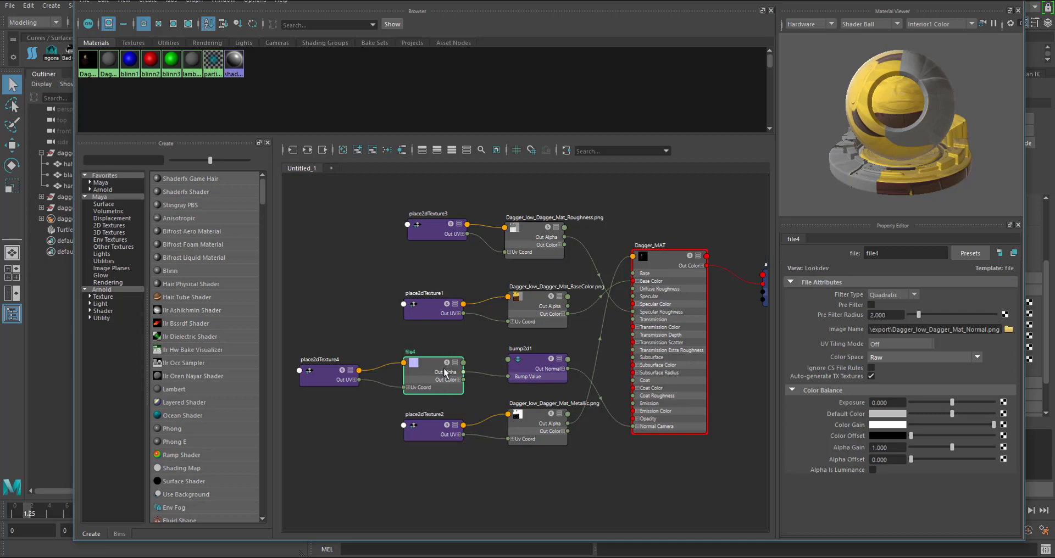
{"action": "left_click_drag", "start_coordinate": [444, 378], "coordinate": [444, 375]}
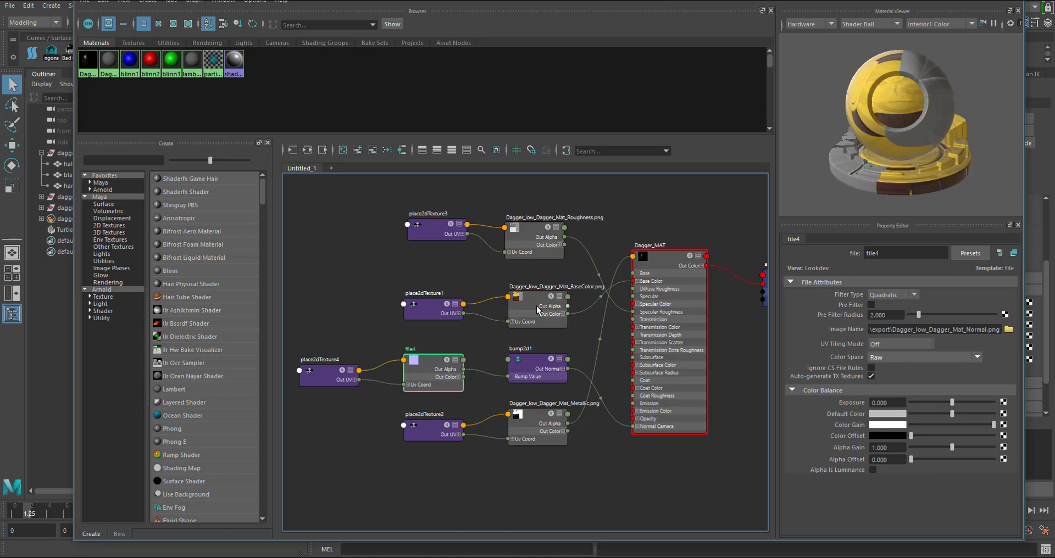
Check the Roughness, Metallic and BaseColor textures' colour spaces, then select Dagger_MAT
{"action": "left_click", "coordinate": [536, 244]}
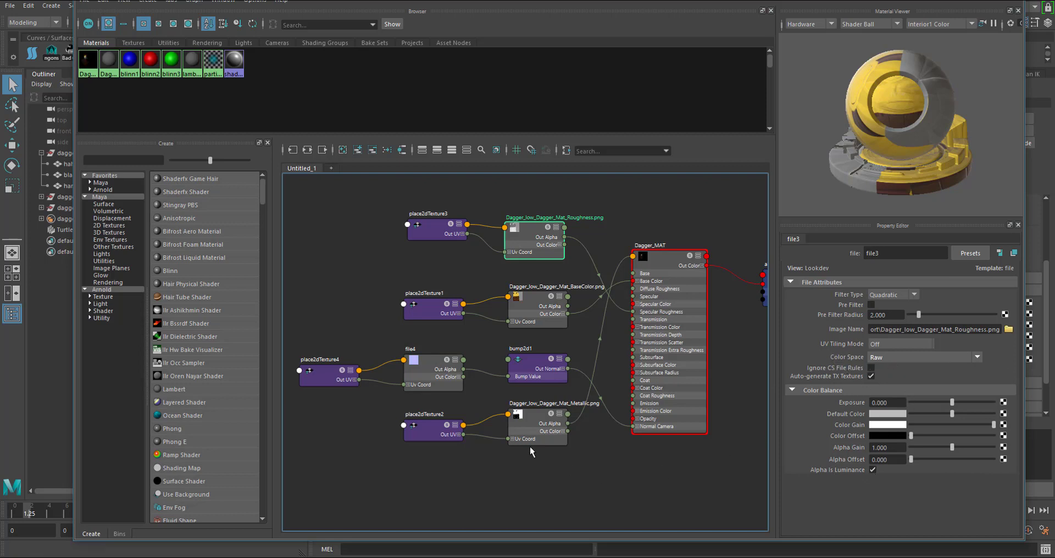
{"action": "left_click", "coordinate": [540, 430]}
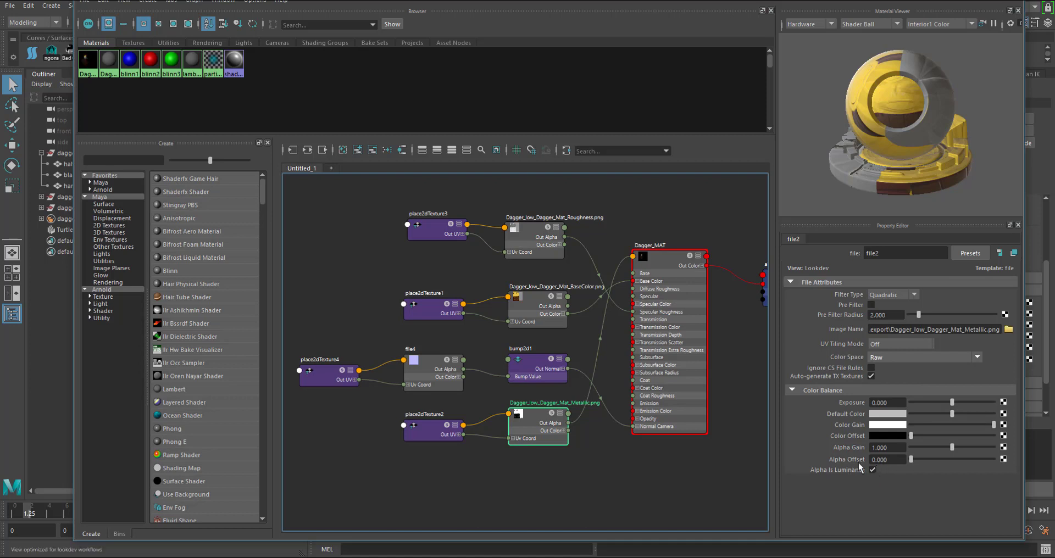
{"action": "left_click", "coordinate": [534, 324]}
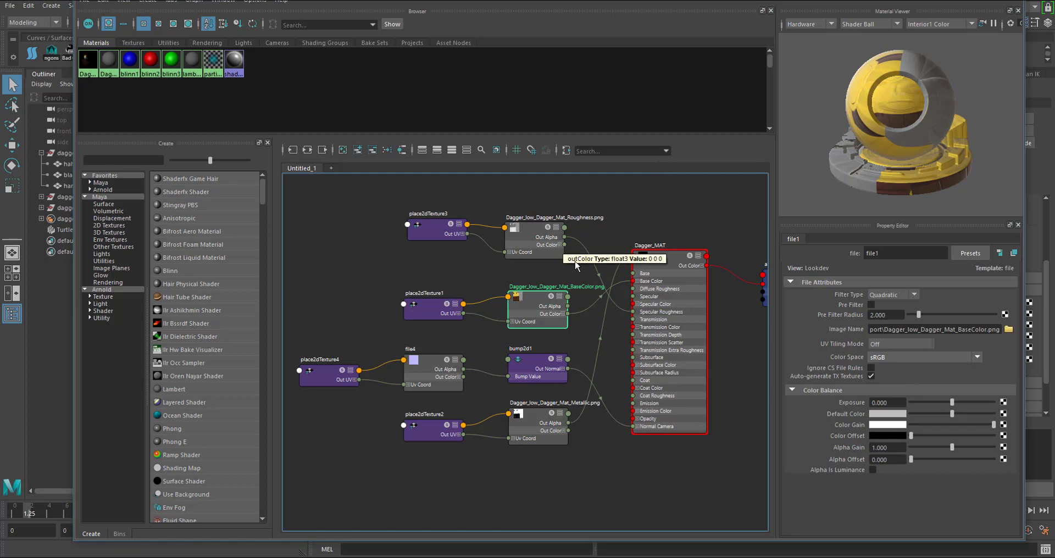
{"action": "left_click", "coordinate": [686, 322]}
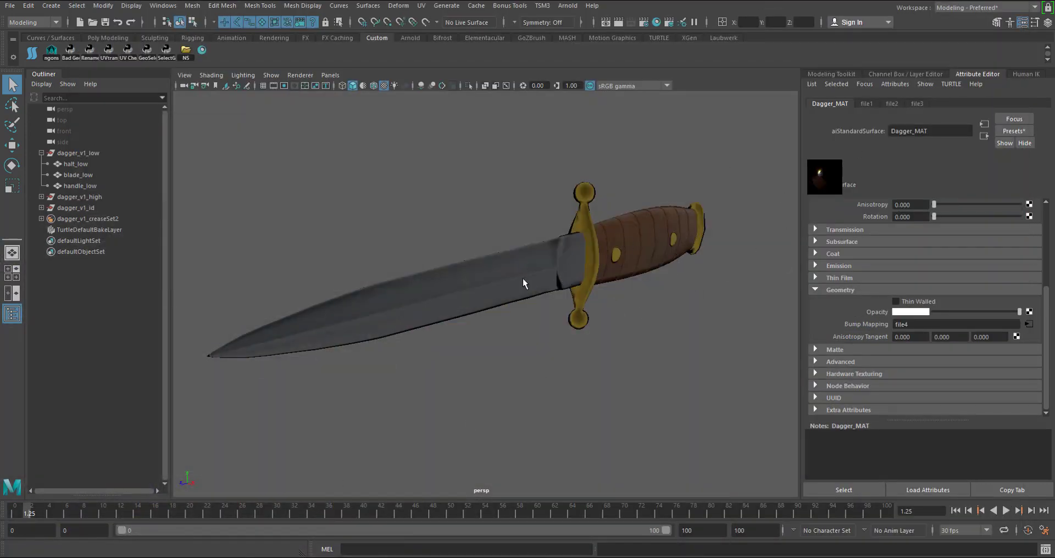
Orbit around the dagger and add an Arnold Skydome Light to the scene
{"action": "mouse_move", "coordinate": [506, 282]}
{"action": "left_mouse_down", "text": "alt"}
{"action": "mouse_move", "coordinate": [612, 285]}
{"action": "mouse_move", "coordinate": [584, 258]}
{"action": "mouse_move", "coordinate": [509, 285]}
{"action": "mouse_move", "coordinate": [572, 276]}
{"action": "mouse_move", "coordinate": [499, 280]}
{"action": "mouse_move", "coordinate": [495, 293]}
{"action": "left_mouse_up", "text": "alt"}
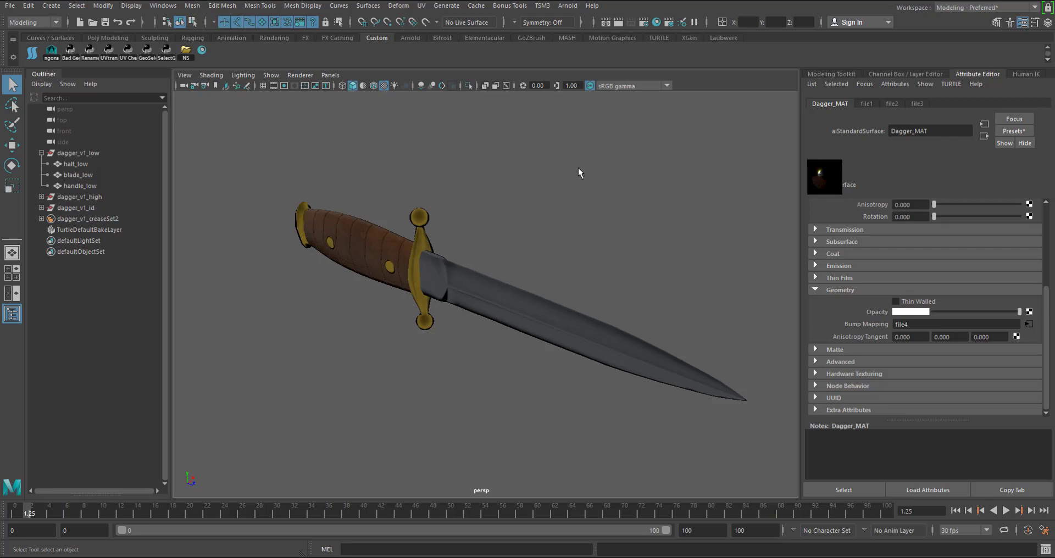
{"action": "left_click", "coordinate": [568, 6]}
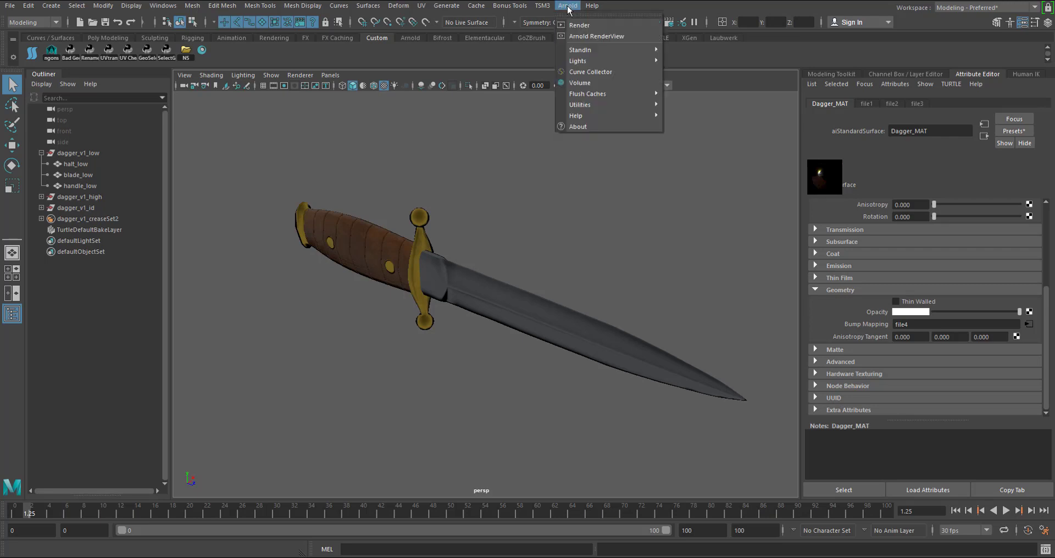
{"action": "mouse_move", "coordinate": [576, 61]}
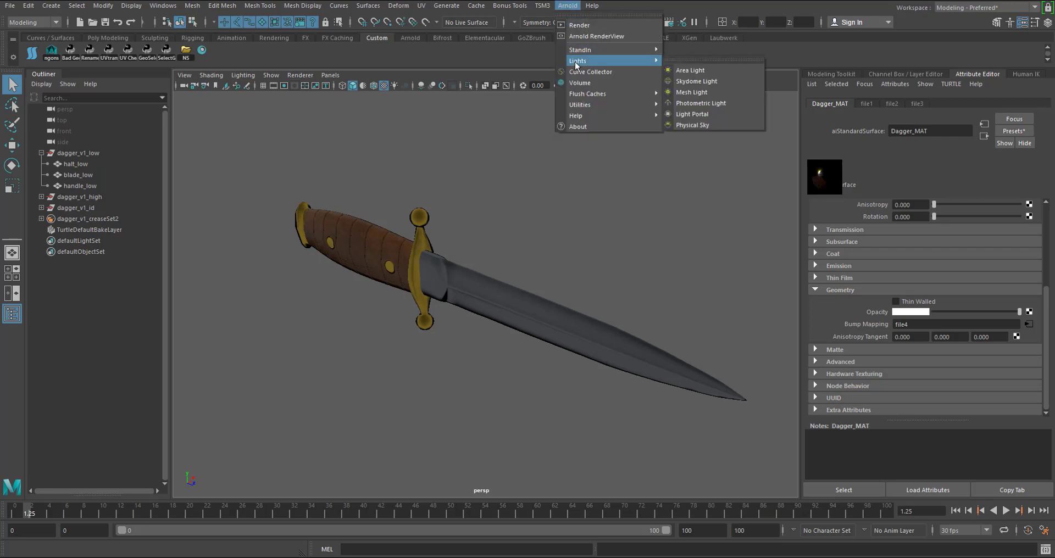
{"action": "left_click", "coordinate": [694, 81]}
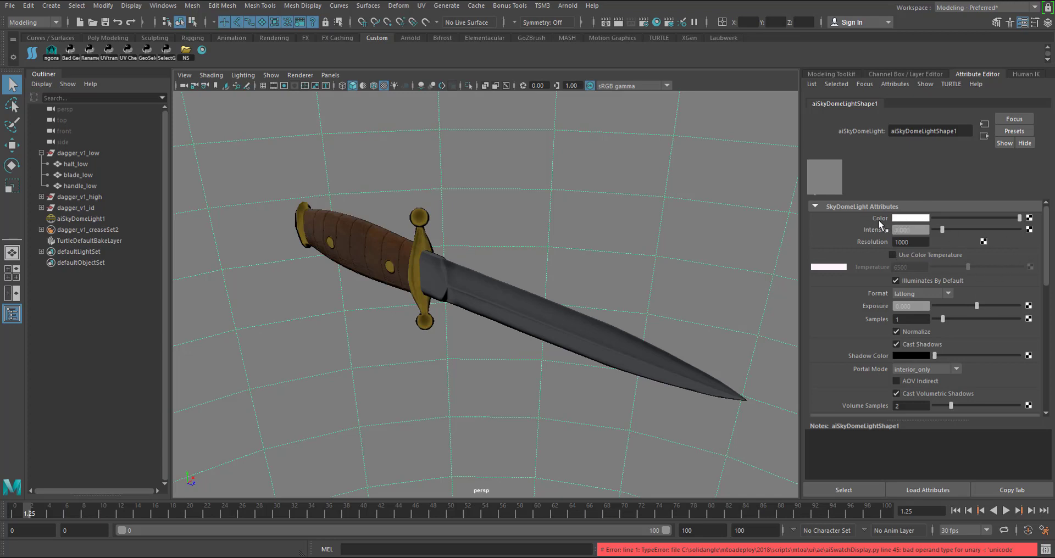
Map the skydome's Color to a new File texture (file5) and browse for its Image Name
{"action": "left_click", "coordinate": [1029, 219]}
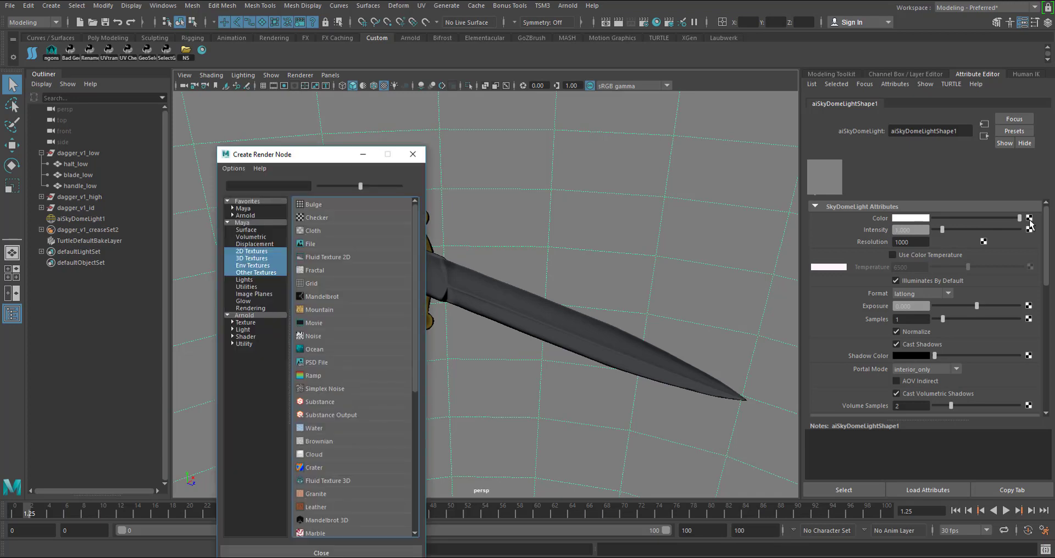
{"action": "left_click_drag", "start_coordinate": [323, 155], "coordinate": [522, 85]}
{"action": "left_click_drag", "start_coordinate": [582, 63], "coordinate": [591, 60]}
{"action": "left_click", "coordinate": [583, 145]}
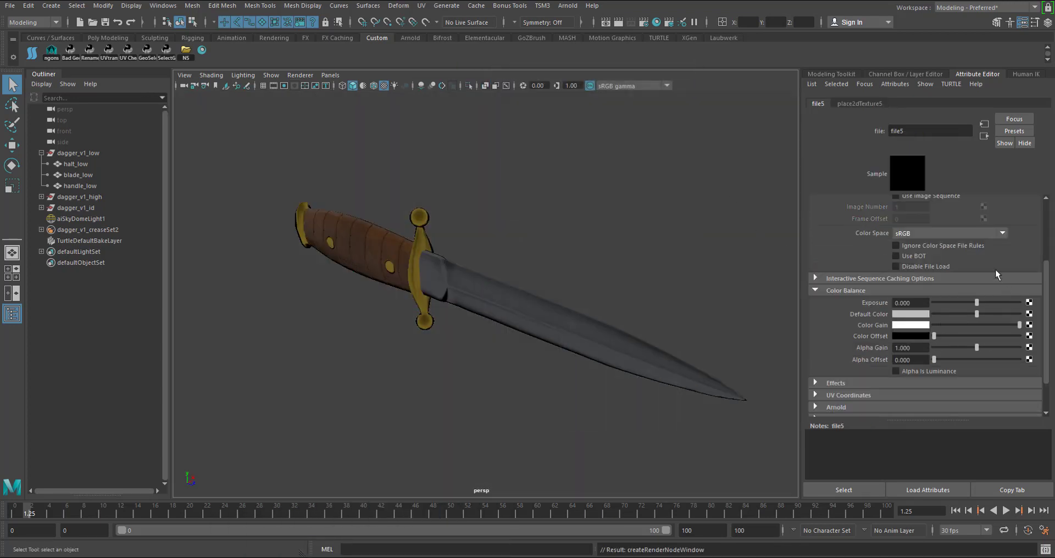
{"action": "scroll", "coordinate": [986, 296], "scroll_direction": "up", "scroll_amount": 2}
{"action": "scroll", "coordinate": [924, 282], "scroll_direction": "up", "scroll_amount": 4}
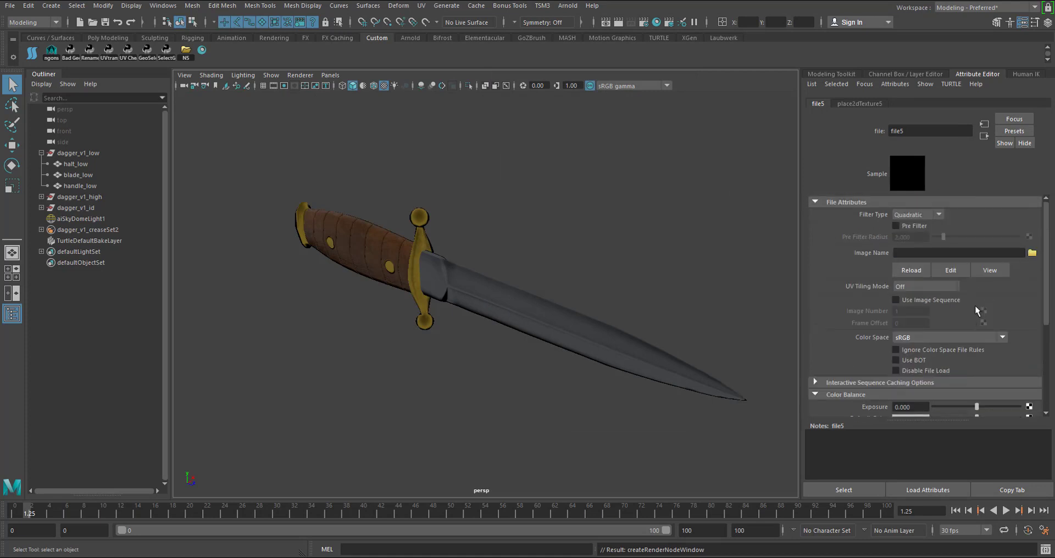
{"action": "left_click", "coordinate": [1032, 252]}
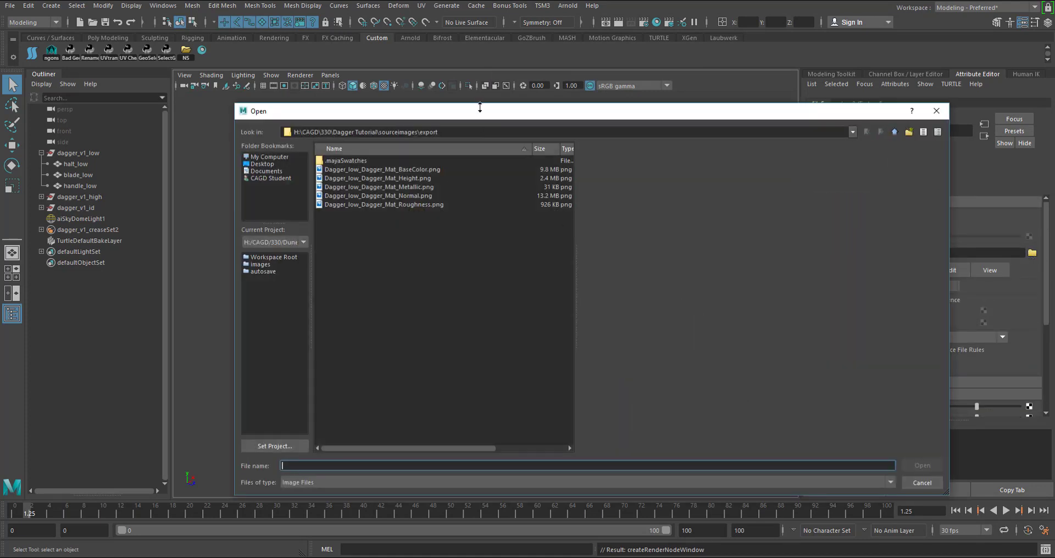
Navigate from My Computer to C:\Program Files\Autodesk\Maya2018\presets\Assets\IBL
{"action": "left_click_drag", "start_coordinate": [476, 112], "coordinate": [462, 104]}
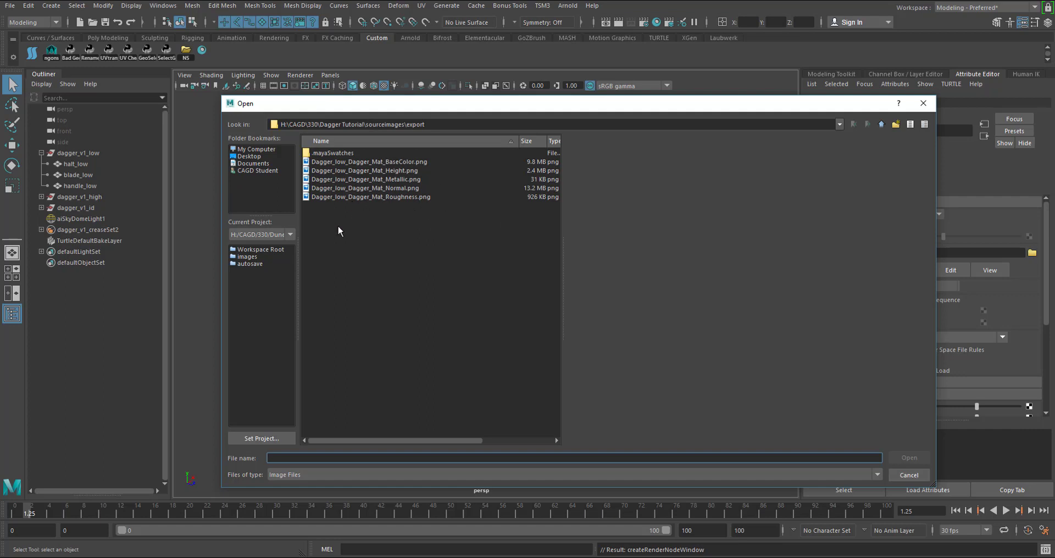
{"action": "left_click", "coordinate": [247, 149]}
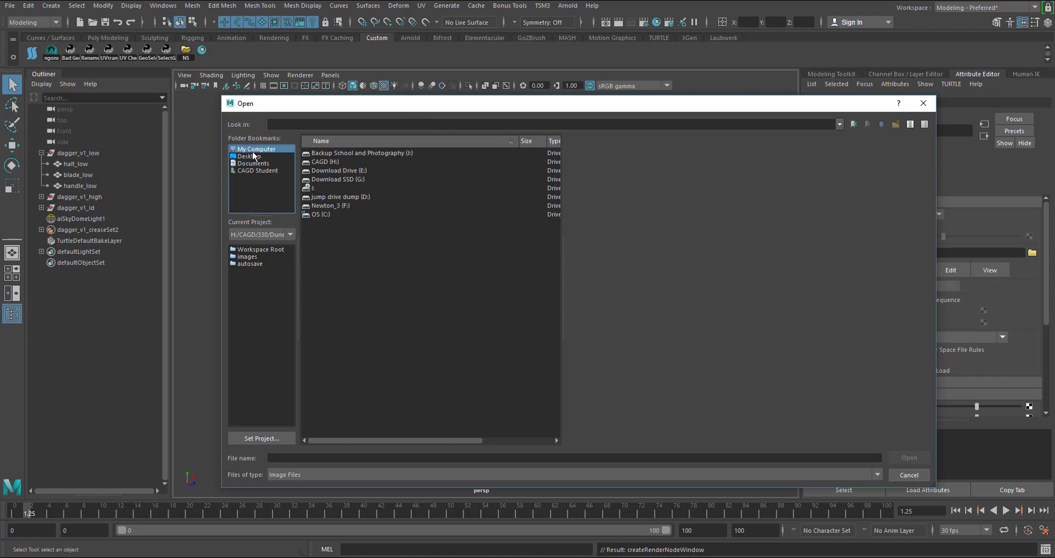
{"action": "double_click", "coordinate": [324, 214]}
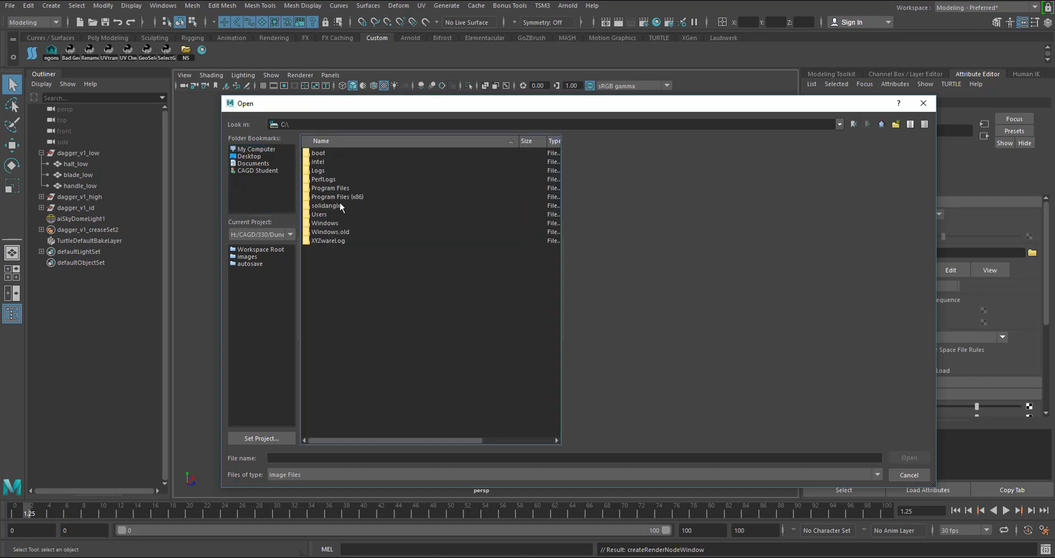
{"action": "left_click", "coordinate": [321, 188]}
{"action": "double_click", "coordinate": [322, 190]}
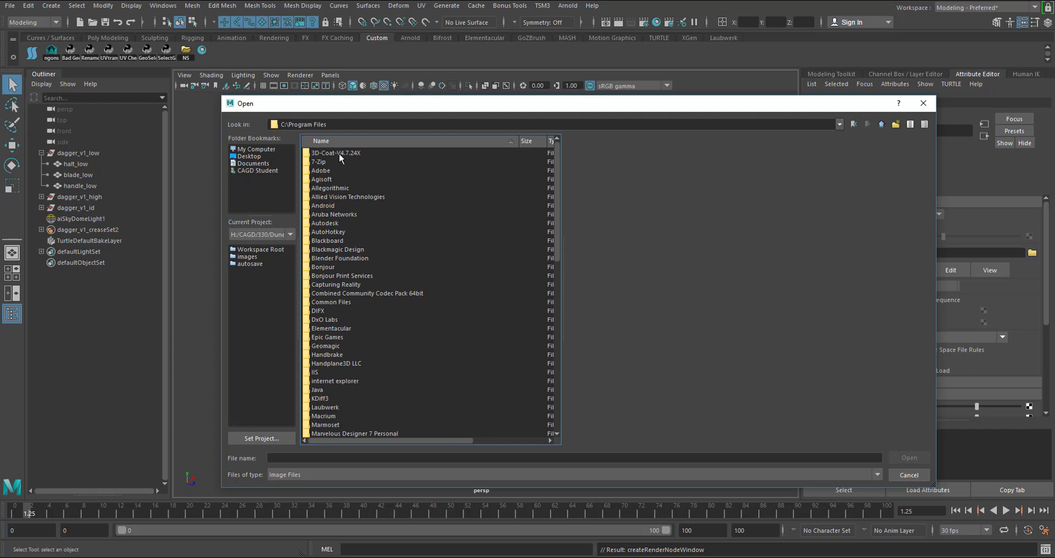
{"action": "double_click", "coordinate": [327, 223]}
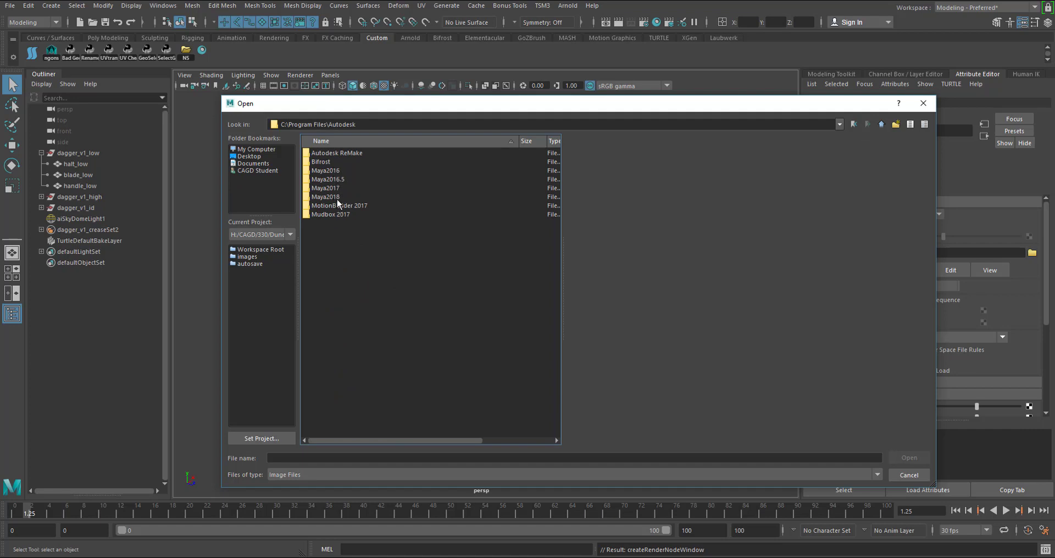
{"action": "double_click", "coordinate": [335, 198]}
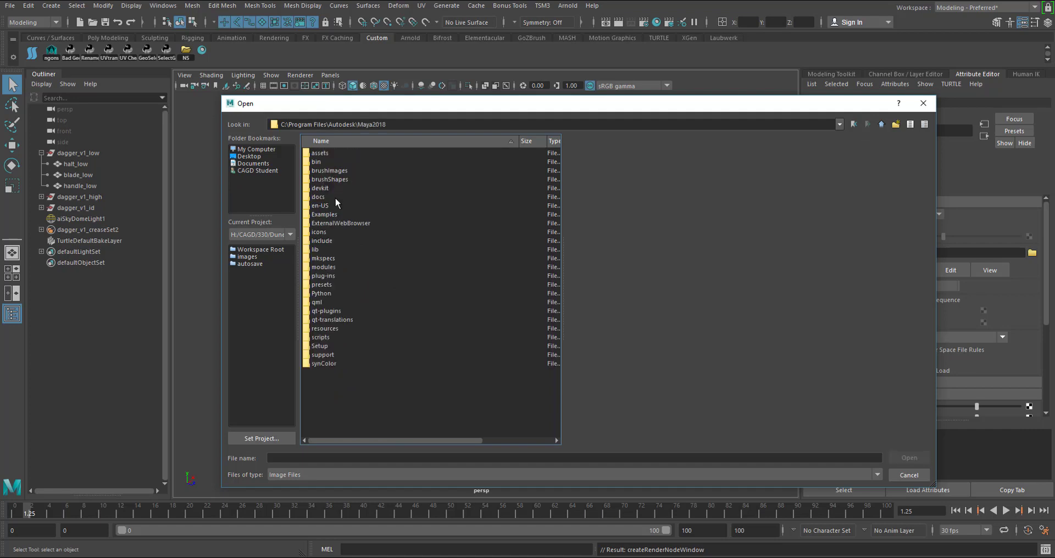
{"action": "left_click", "coordinate": [322, 285]}
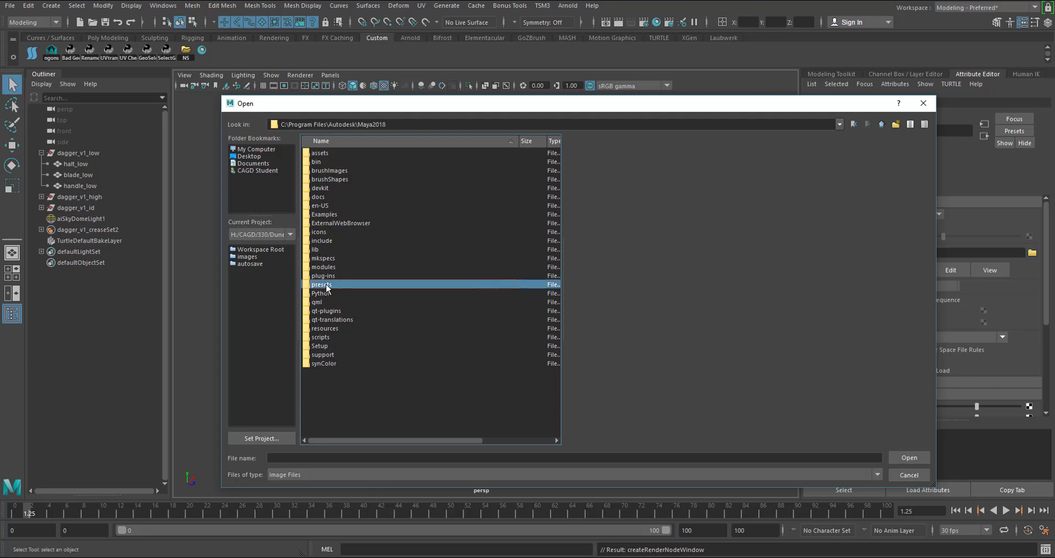
{"action": "double_click", "coordinate": [323, 285]}
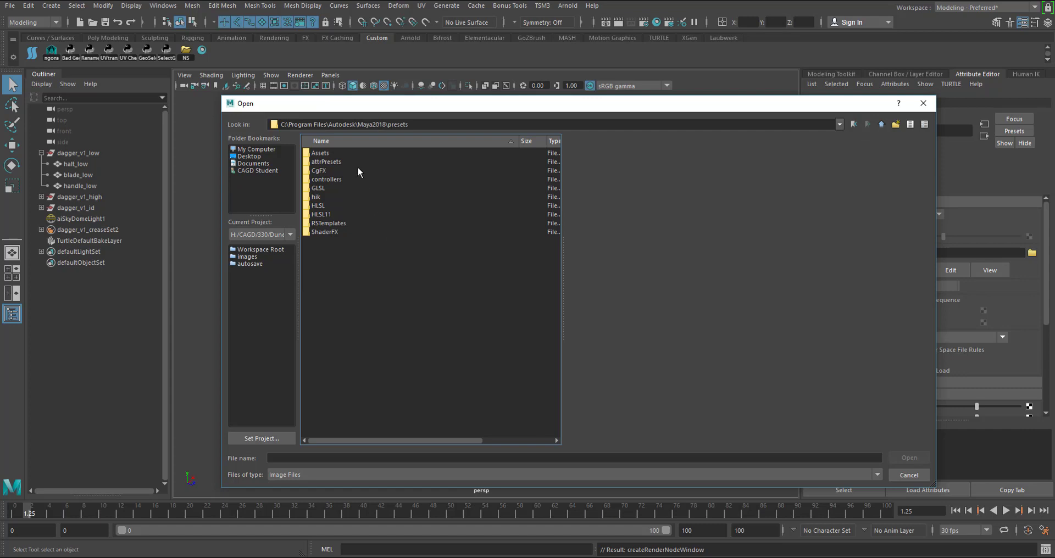
{"action": "double_click", "coordinate": [321, 153]}
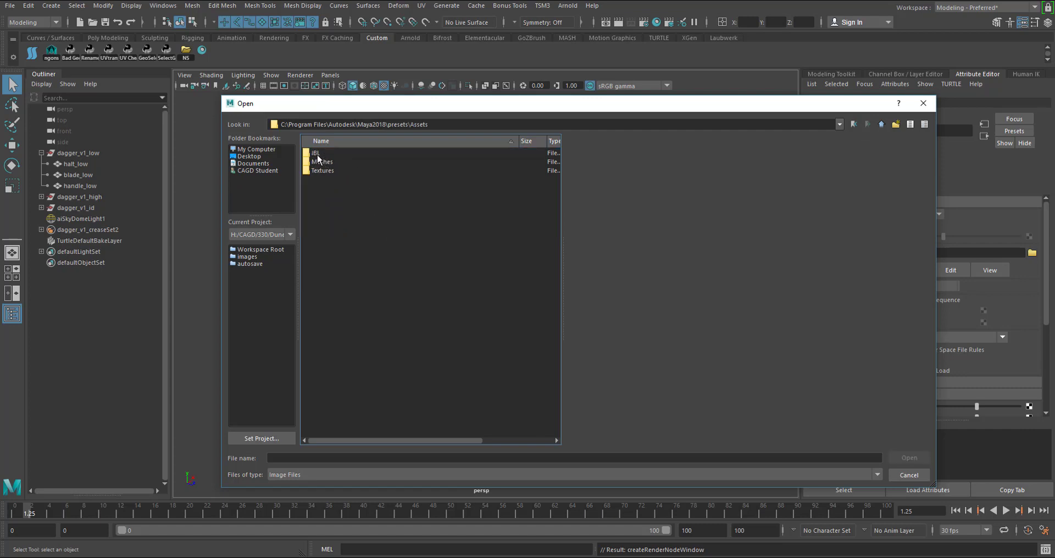
{"action": "double_click", "coordinate": [317, 154]}
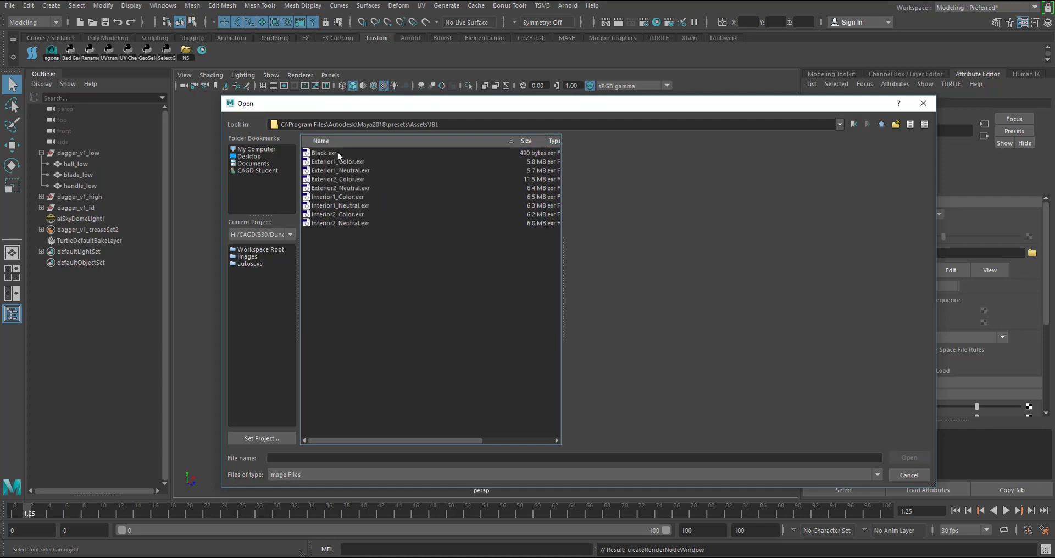
Preview the Black, Exterior and Interior .exr panoramas, then select Interior1_Color.exr
{"action": "left_click", "coordinate": [330, 154]}
{"action": "left_click", "coordinate": [332, 165]}
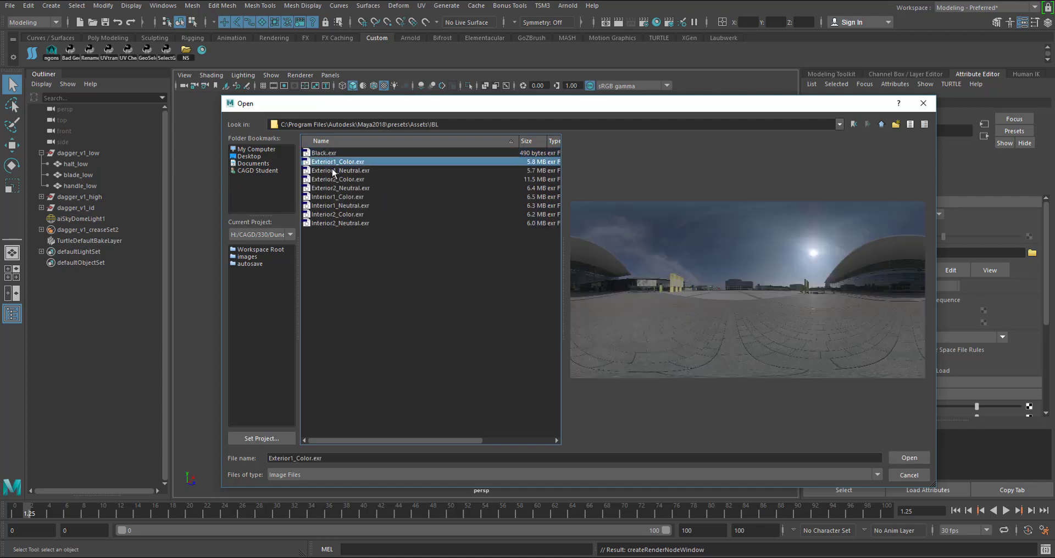
{"action": "left_click", "coordinate": [333, 171]}
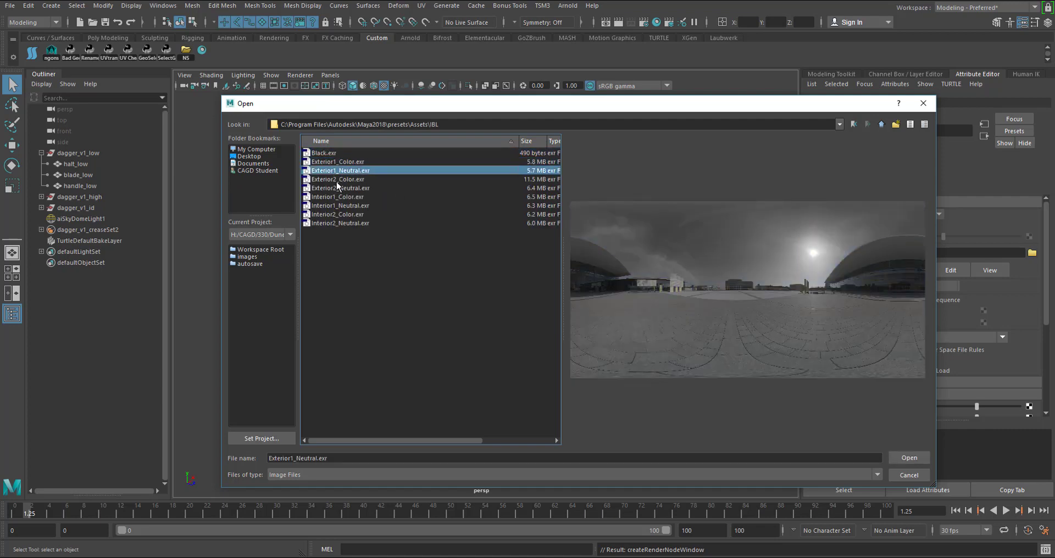
{"action": "key", "text": "Down"}
{"action": "key", "text": "Down"}
{"action": "key", "text": "Down"}
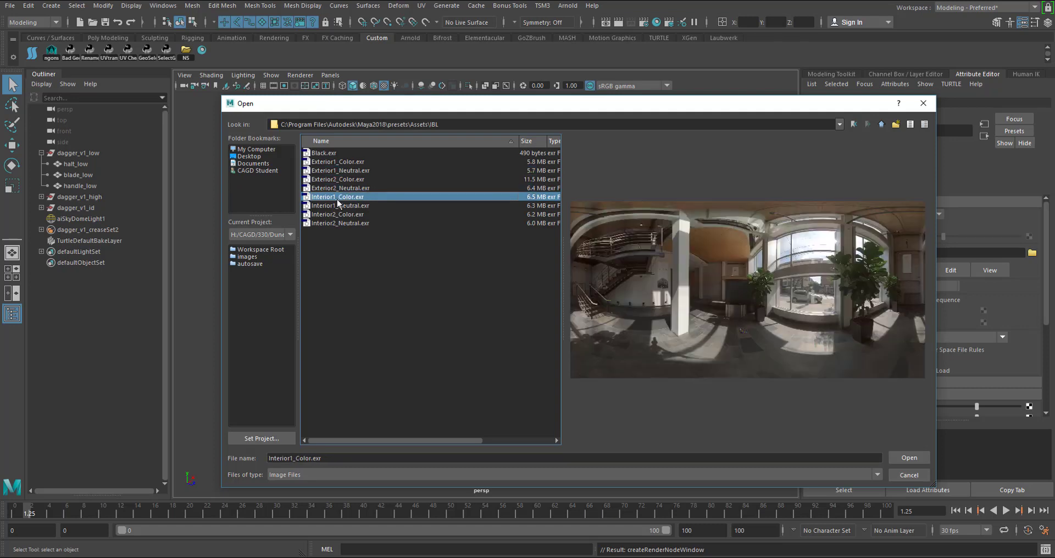
{"action": "key", "text": "Down"}
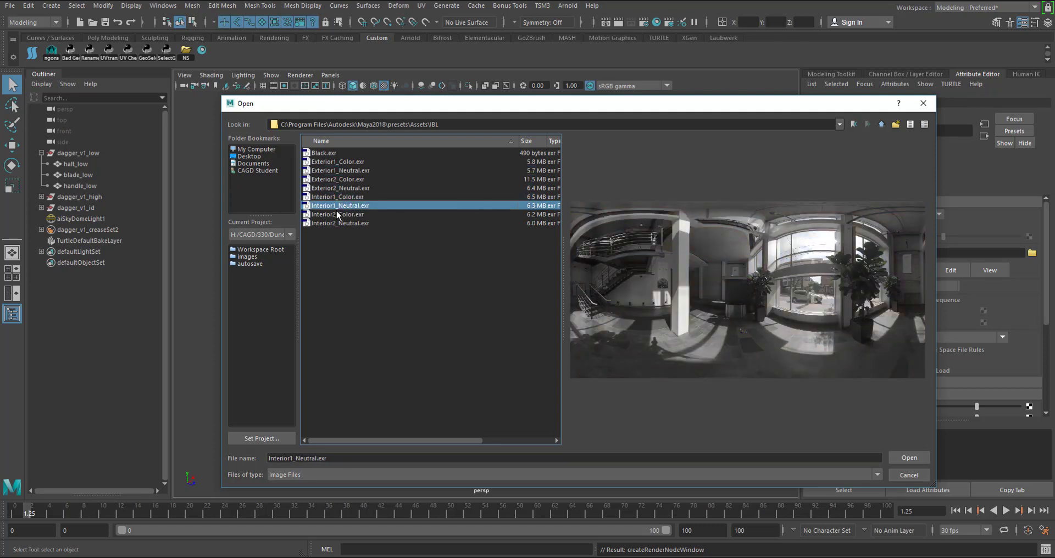
{"action": "key", "text": "Down"}
{"action": "key", "text": "Up"}
{"action": "key", "text": "Up"}
{"action": "key", "text": "Up"}
{"action": "key", "text": "Up"}
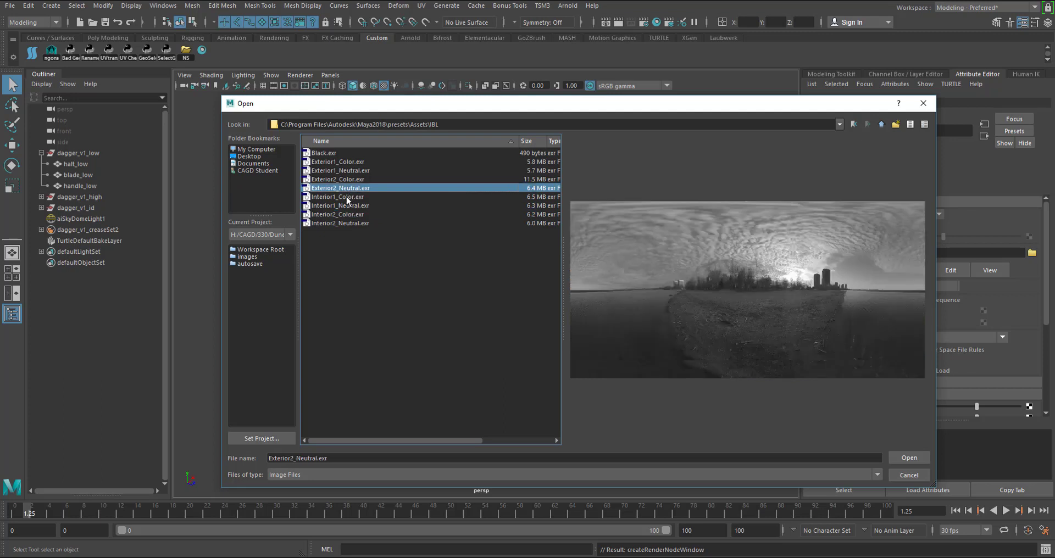
{"action": "key", "text": "Down"}
{"action": "key", "text": "Down"}
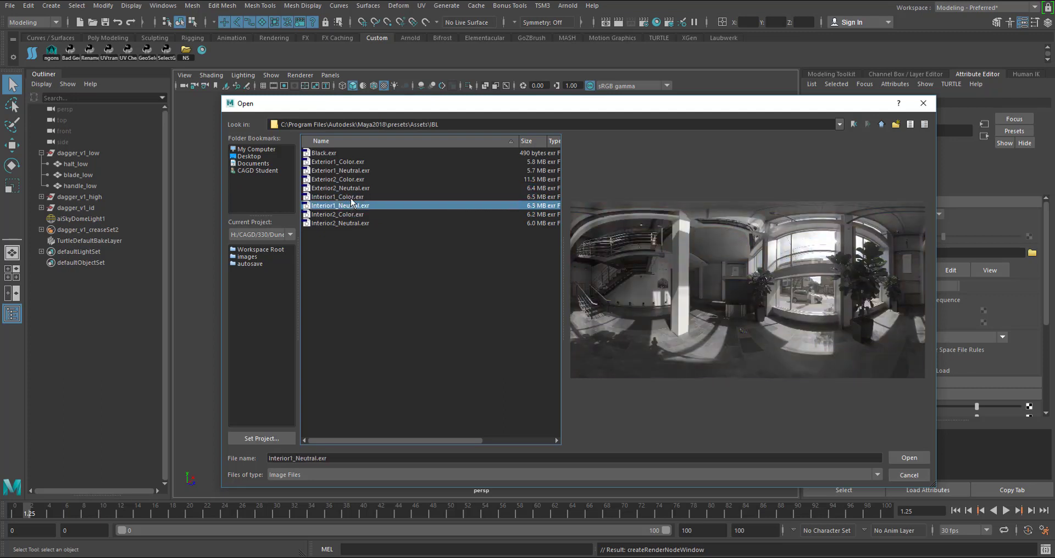
{"action": "left_click", "coordinate": [350, 198]}
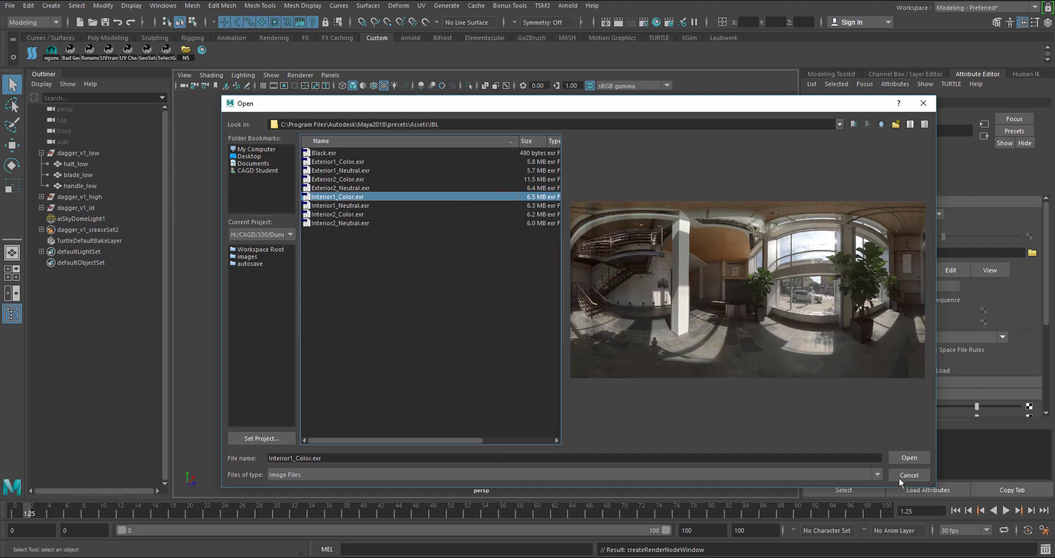
Load Interior1_Color.exr into the file5 texture for the skydome
{"action": "left_click", "coordinate": [905, 458]}
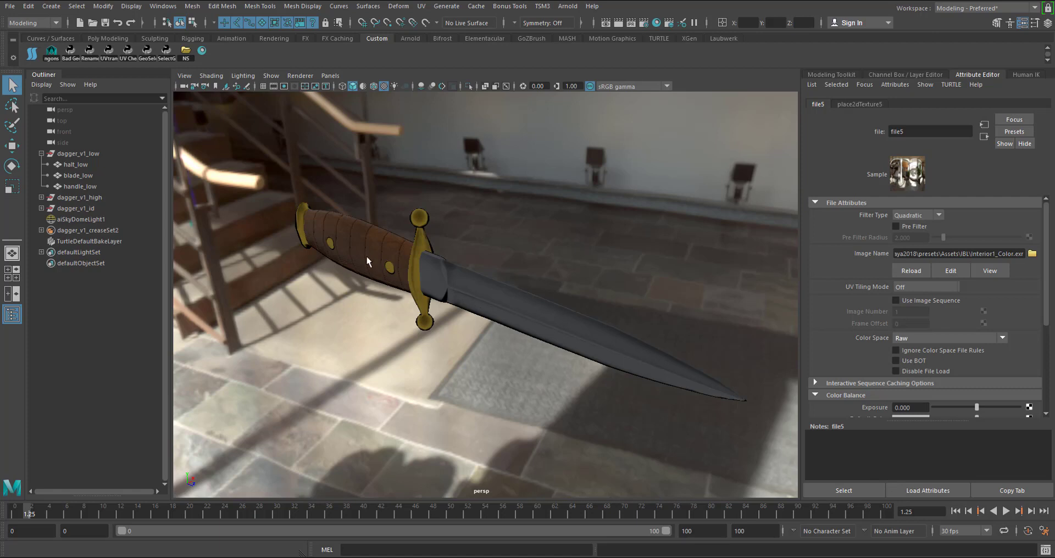
Select halt_low, blade_low and handle_low and turn off their Crease Edges display
{"action": "left_click", "coordinate": [81, 165]}
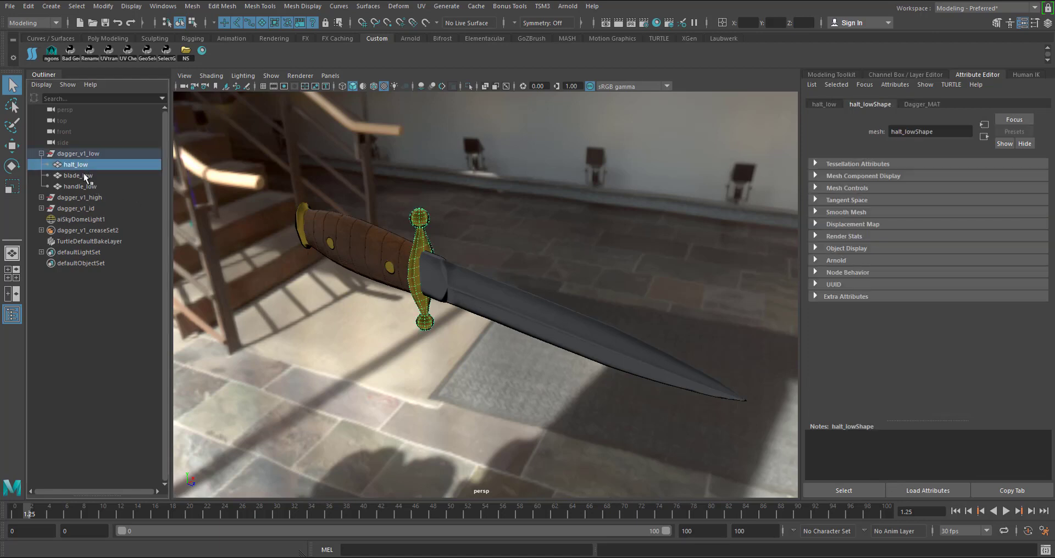
{"action": "left_click", "coordinate": [82, 175], "text": "ctrl"}
{"action": "left_click", "coordinate": [82, 187], "text": "ctrl"}
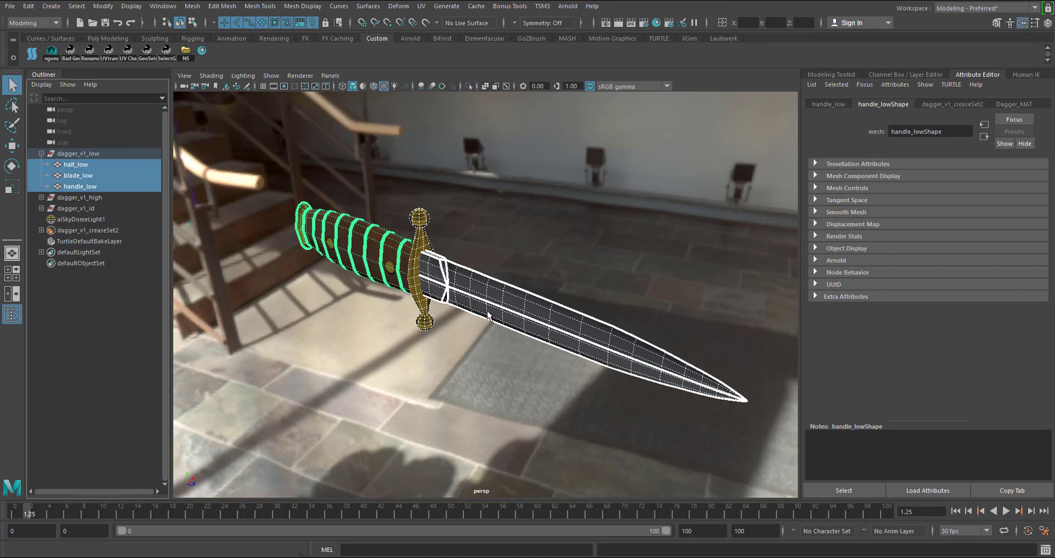
{"action": "left_click", "coordinate": [132, 6]}
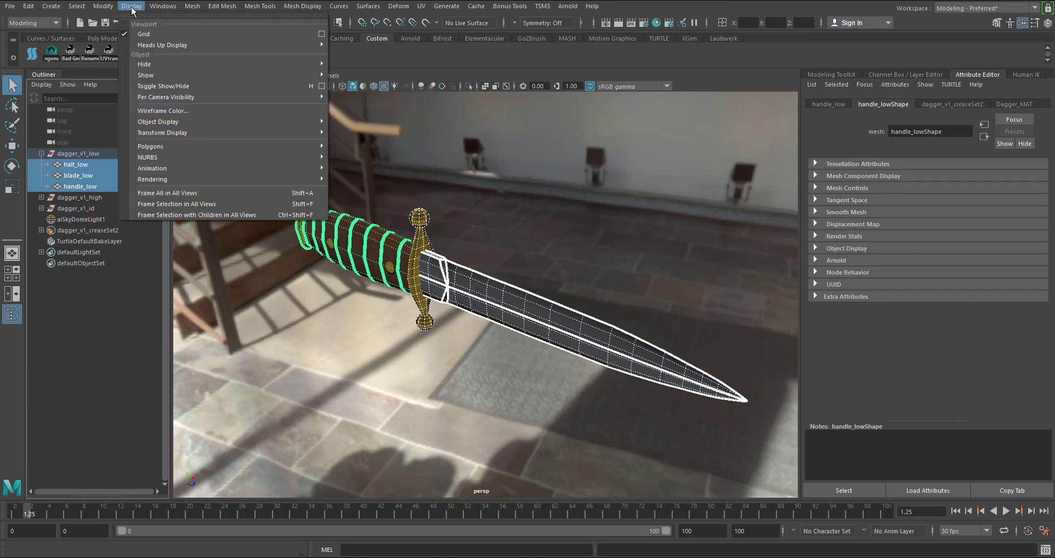
{"action": "mouse_move", "coordinate": [170, 146]}
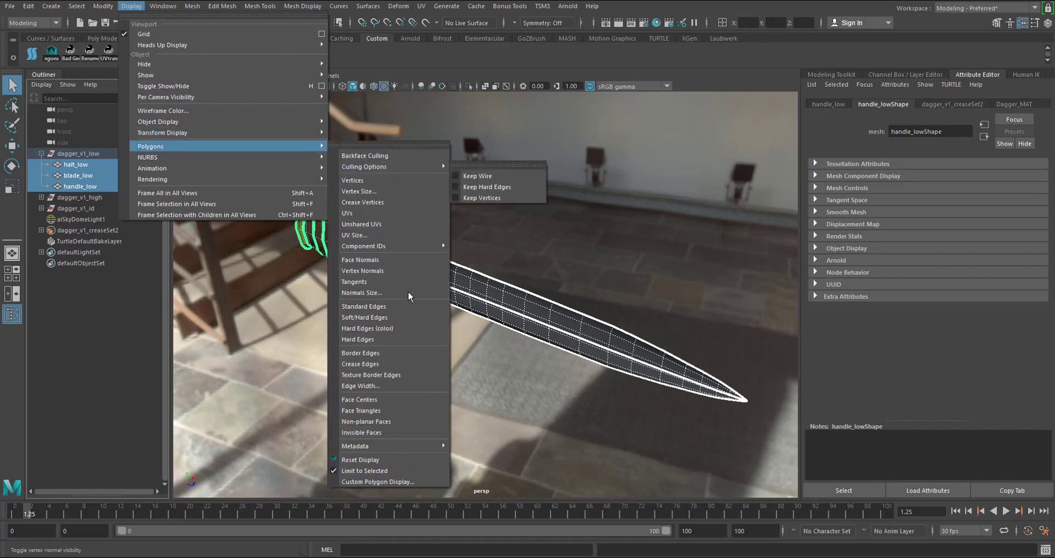
{"action": "left_click", "coordinate": [380, 364]}
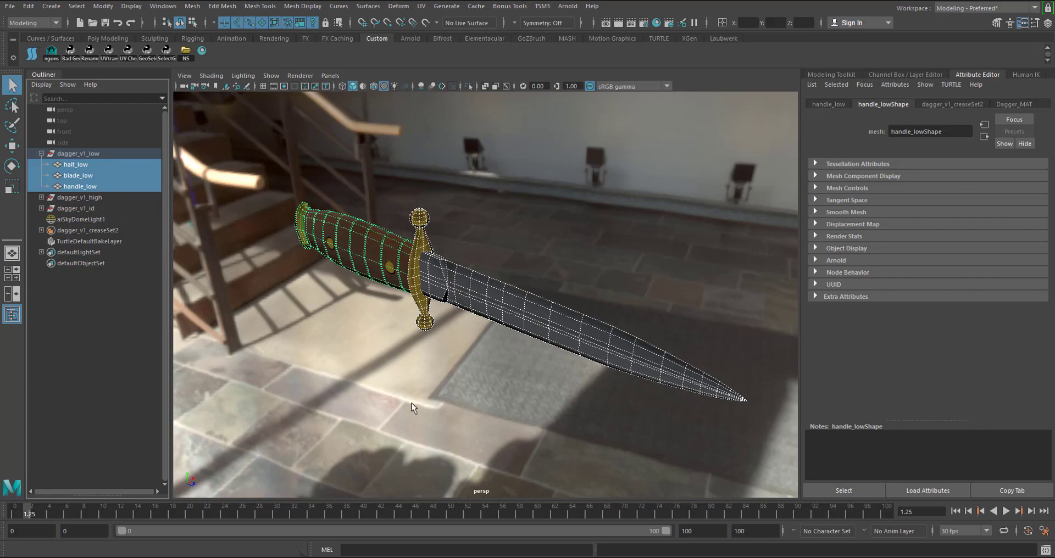
{"action": "left_click_drag", "start_coordinate": [374, 290], "coordinate": [434, 279], "text": "alt"}
Press 3 to smooth-preview the selected guard, blade and handle meshes
{"action": "key", "text": "3"}
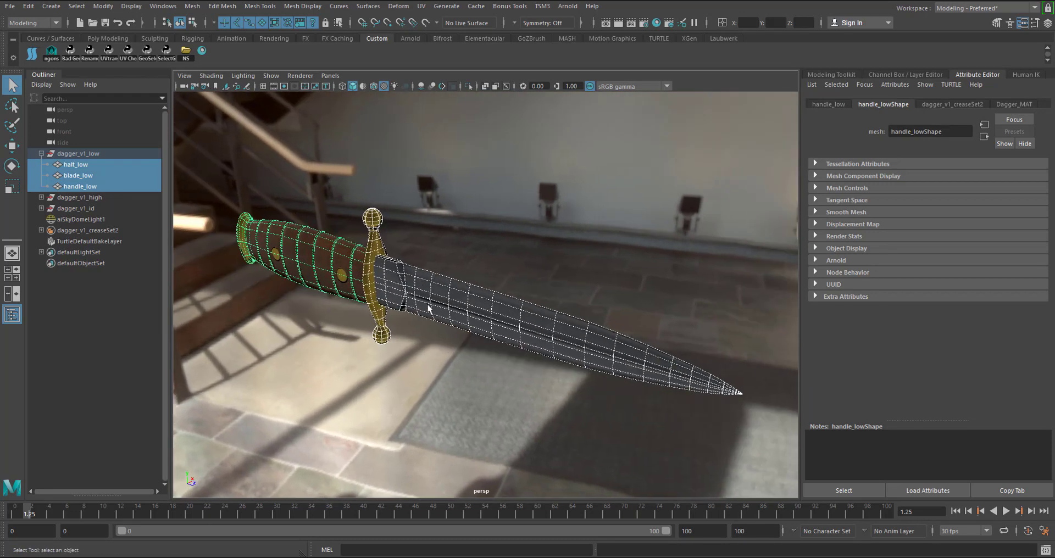